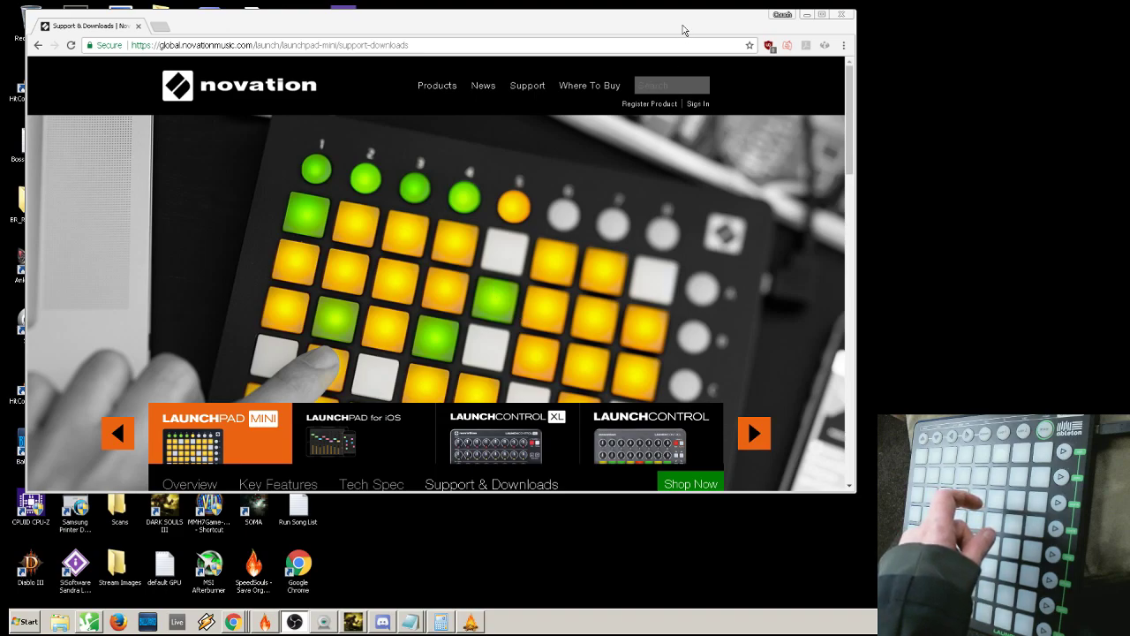
Step: Look over the Launchpad Mini Support & Downloads and User Guides sections, then close Chrome
{"action": "scroll", "coordinate": [536, 311], "scroll_direction": "down", "scroll_amount": 5}
{"action": "scroll", "coordinate": [538, 313], "scroll_direction": "up", "scroll_amount": 1}
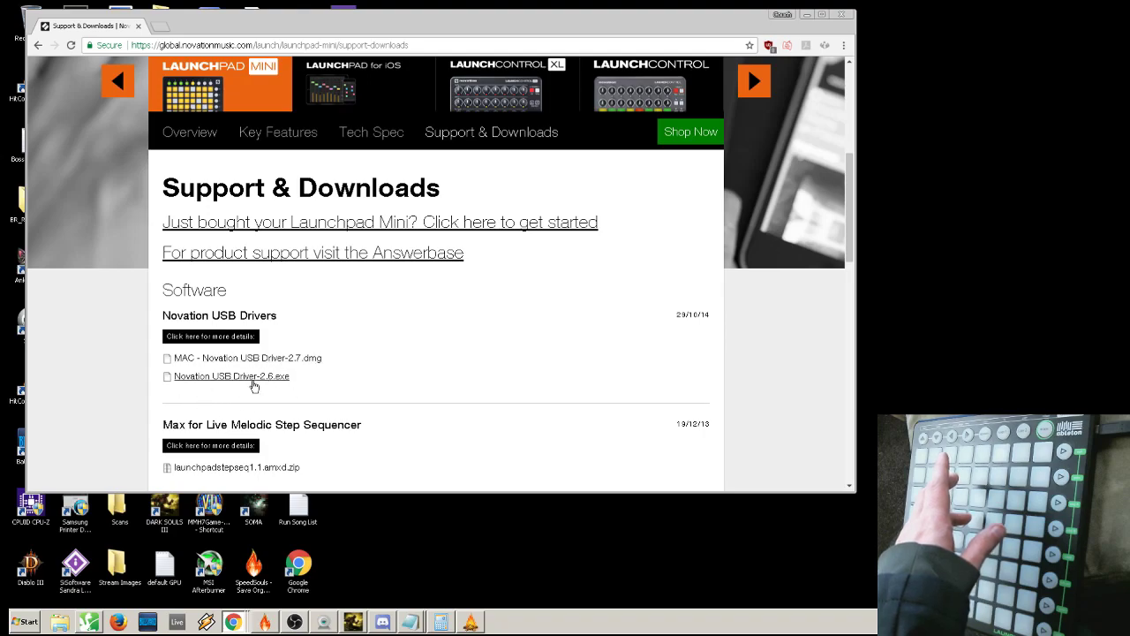
{"action": "scroll", "coordinate": [364, 380], "scroll_direction": "down", "scroll_amount": 2}
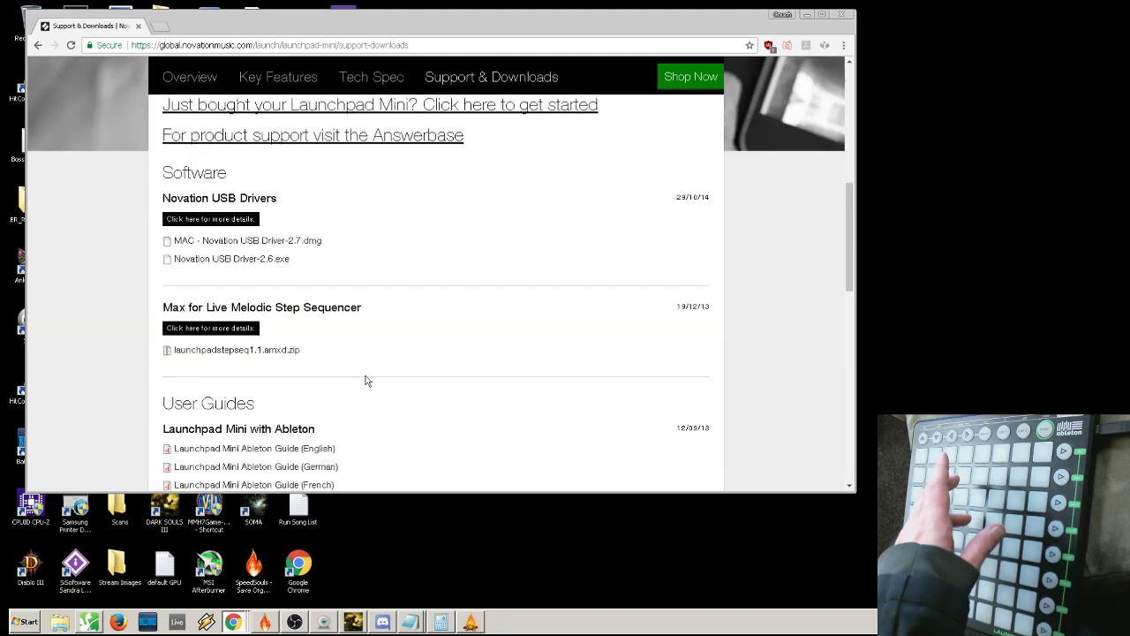
{"action": "scroll", "coordinate": [367, 388], "scroll_direction": "up", "scroll_amount": 5}
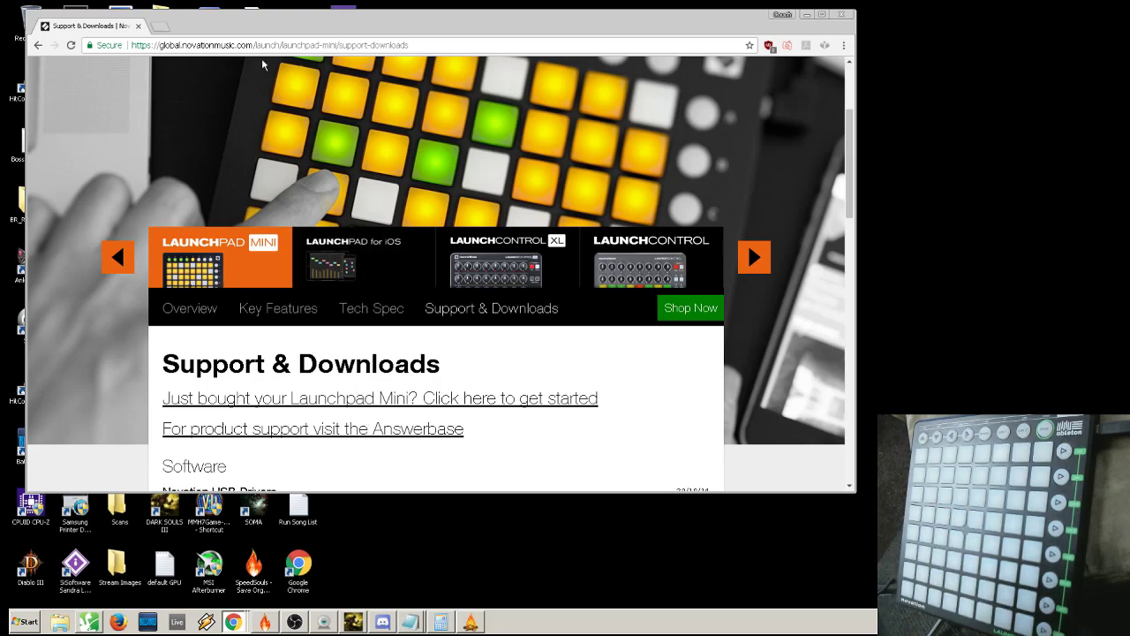
{"action": "left_click", "coordinate": [842, 15]}
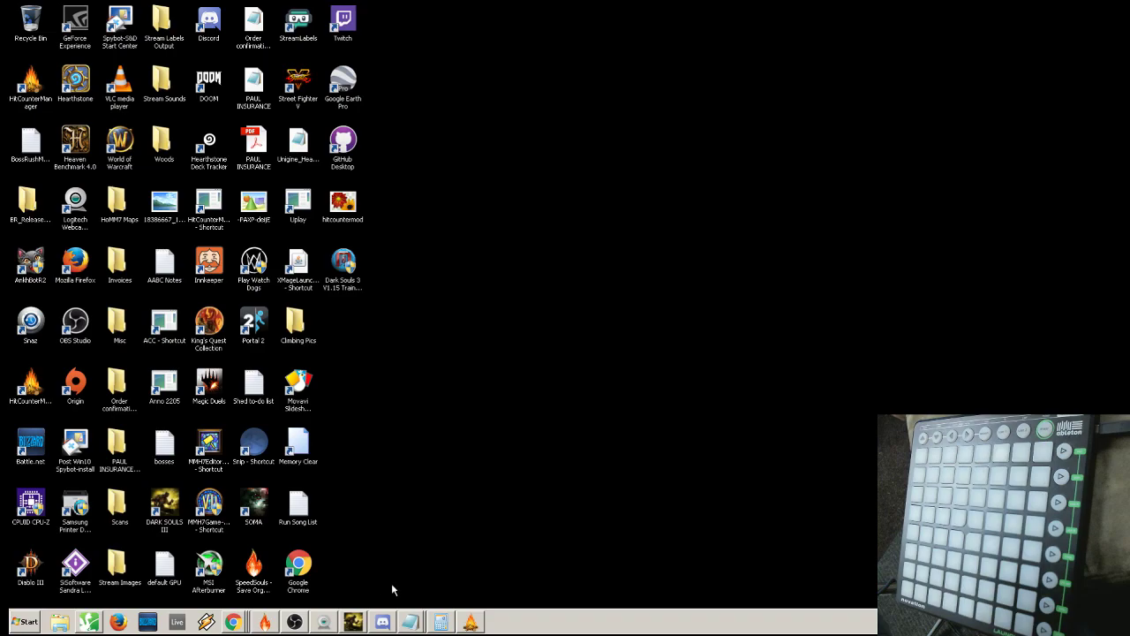
Step: Launch Ableton Live from the quick-launch bar, then reposition and enlarge its window
{"action": "left_click", "coordinate": [177, 622]}
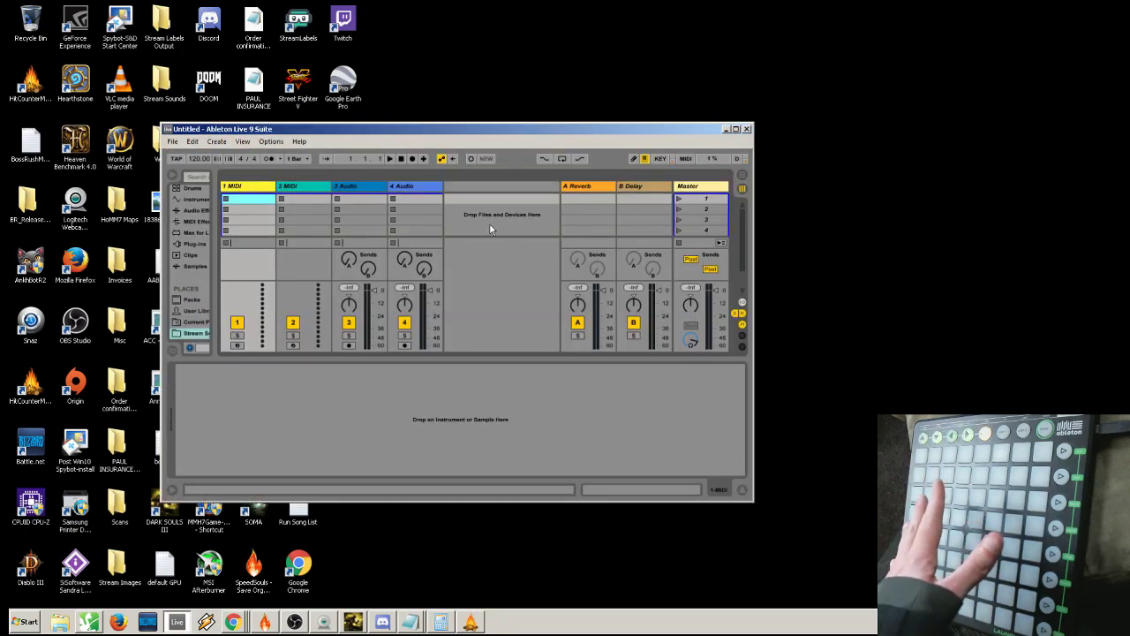
{"action": "left_click_drag", "start_coordinate": [462, 131], "coordinate": [509, 114]}
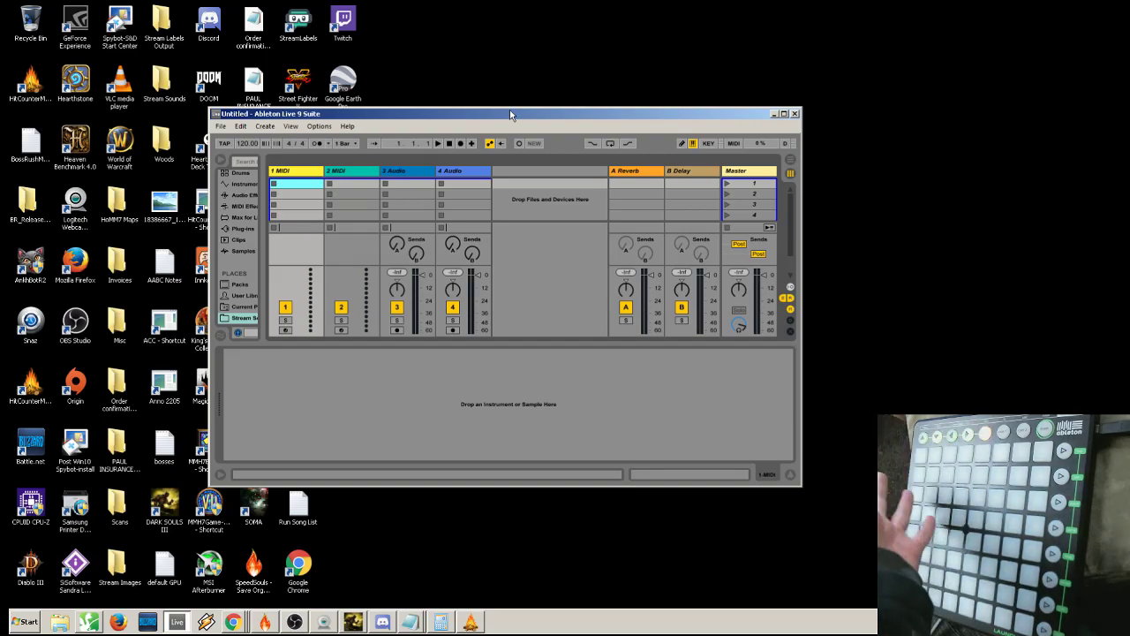
{"action": "double_click", "coordinate": [509, 115]}
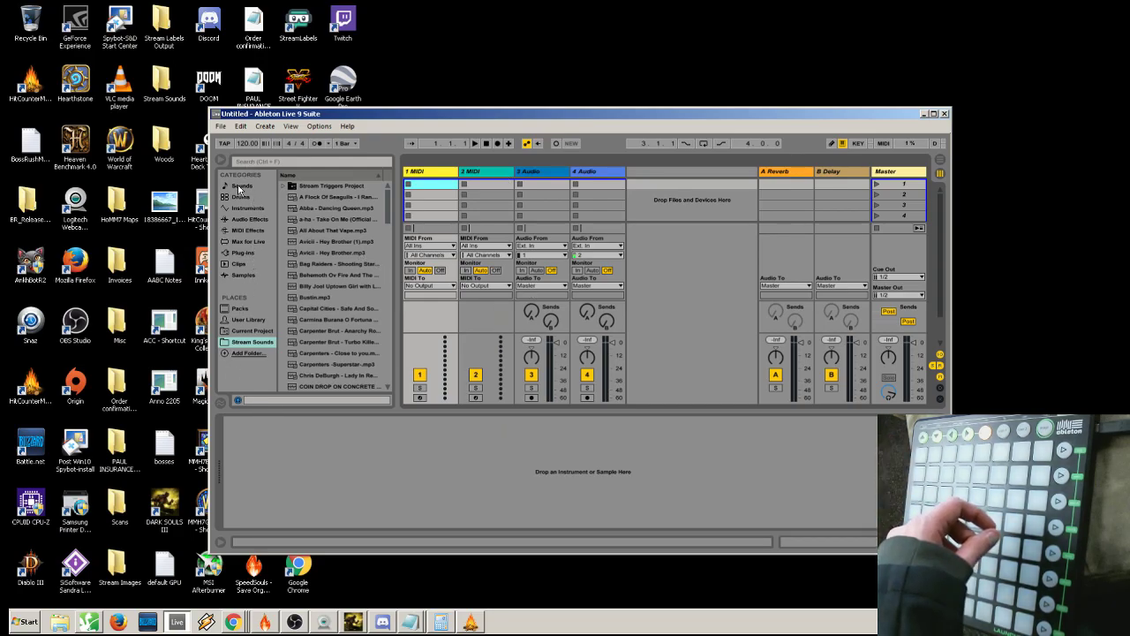
{"action": "left_click", "coordinate": [239, 353]}
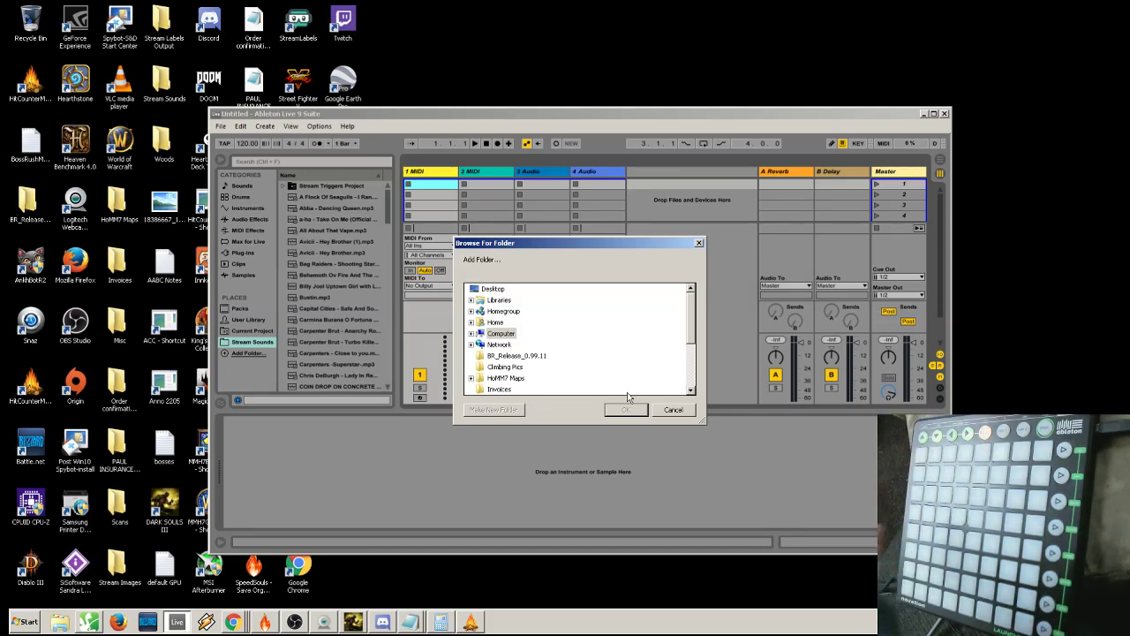
{"action": "left_click", "coordinate": [671, 410]}
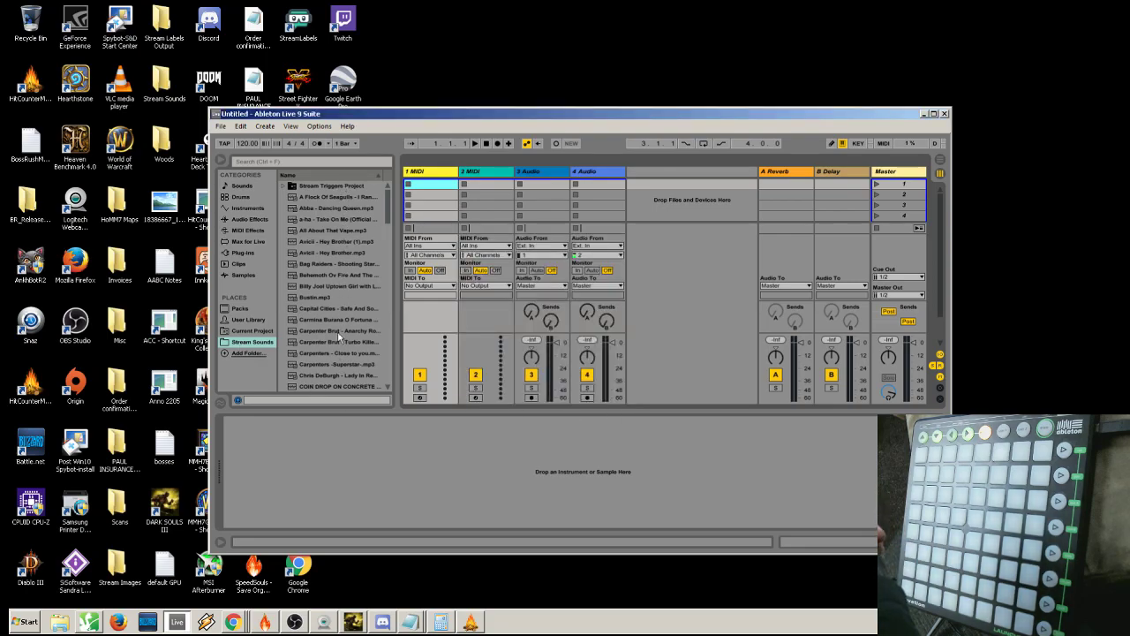
{"action": "left_click", "coordinate": [329, 254]}
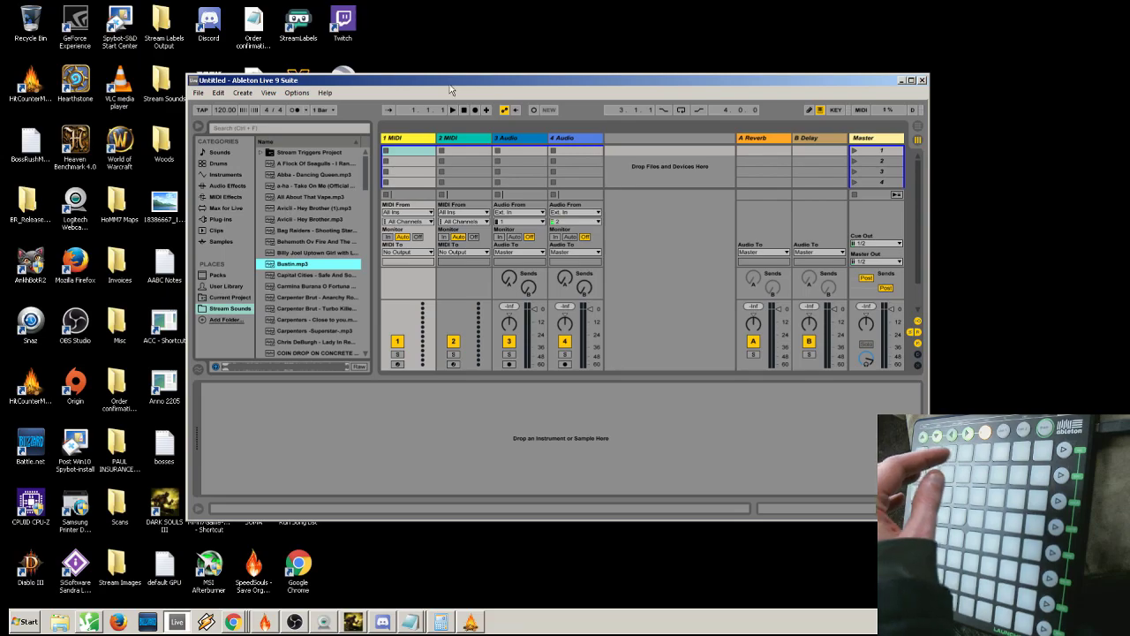
Step: Move the Live window to the screen's top-left and resize it to show eight scene slots
{"action": "left_click_drag", "start_coordinate": [450, 80], "coordinate": [427, 70]}
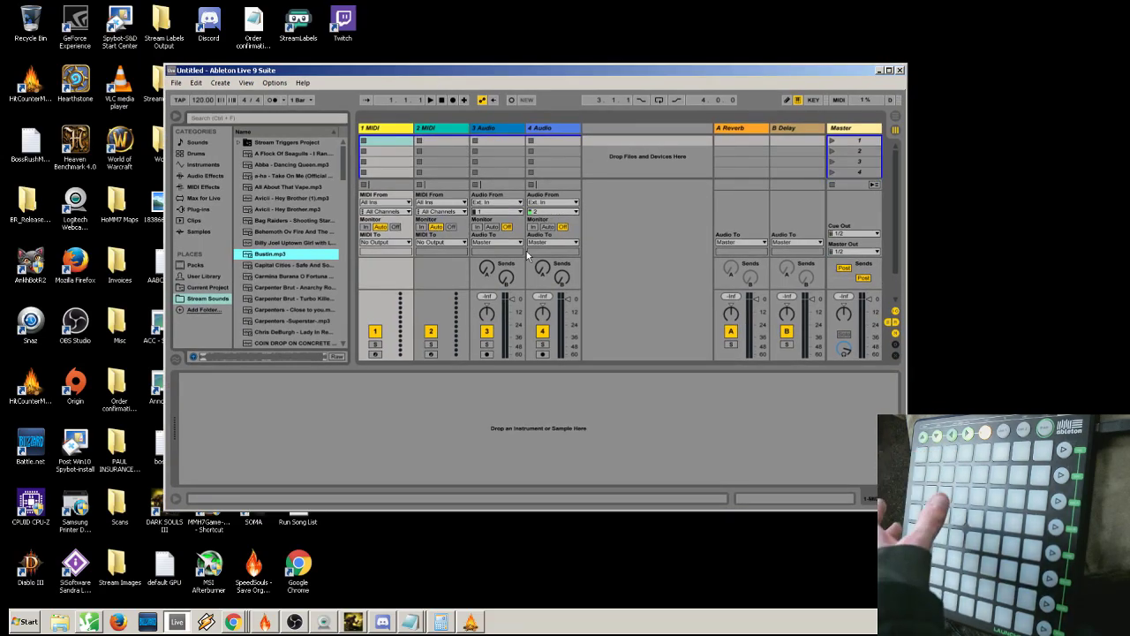
{"action": "left_click_drag", "start_coordinate": [503, 68], "coordinate": [545, 65]}
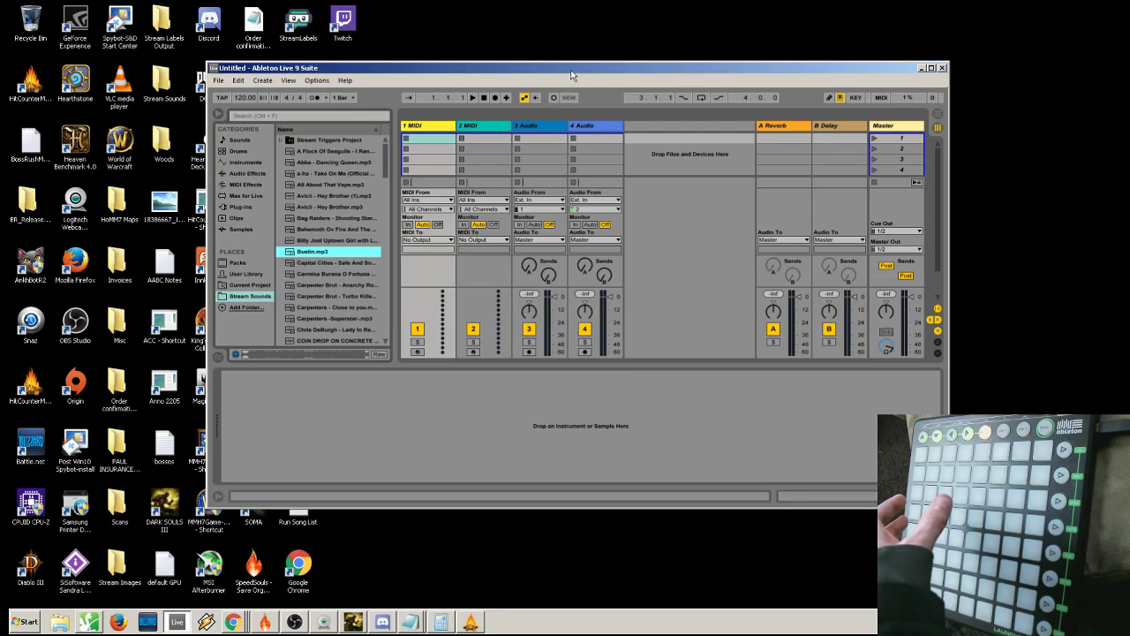
{"action": "left_click_drag", "start_coordinate": [571, 76], "coordinate": [391, 29]}
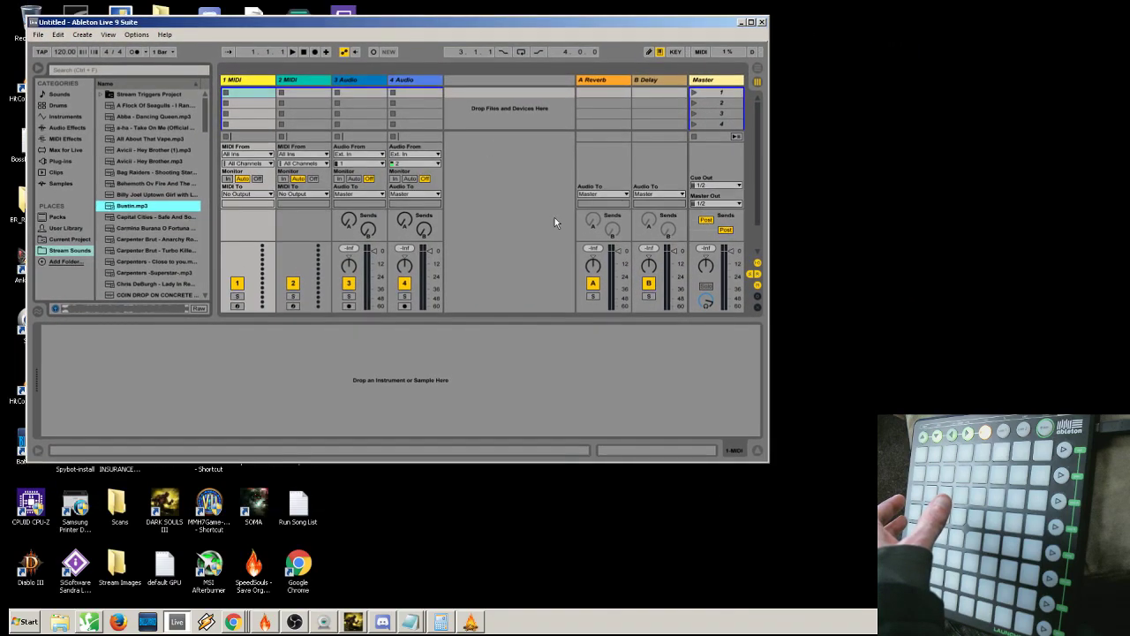
{"action": "left_click_drag", "start_coordinate": [770, 462], "coordinate": [980, 556]}
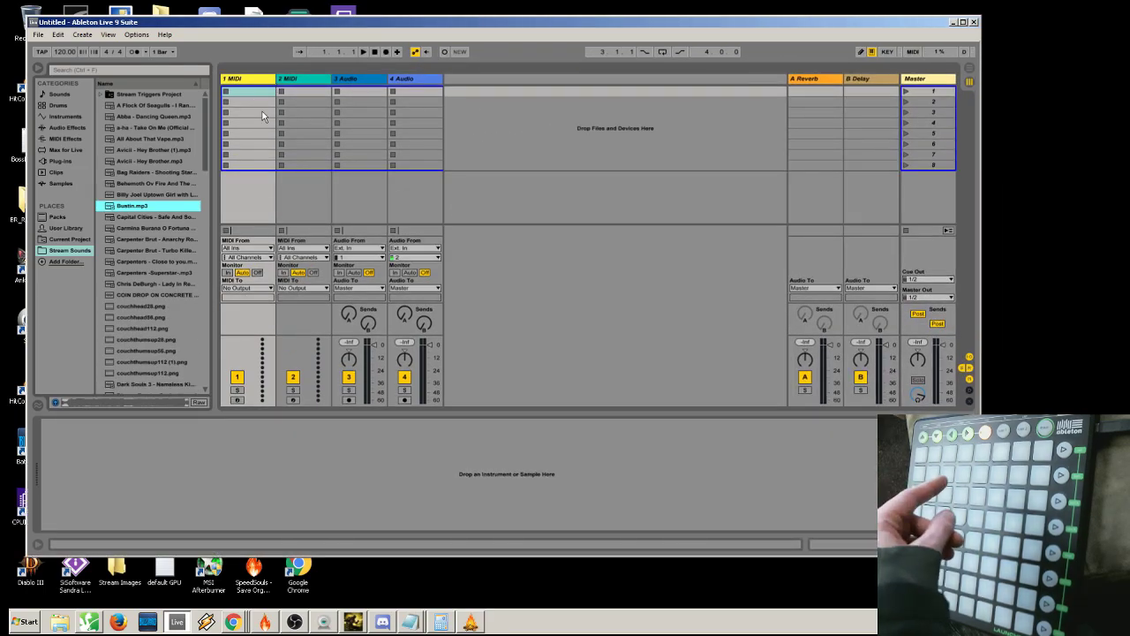
Step: Delete 1 MIDI and the remaining MIDI track, keeping the two audio tracks and the returns
{"action": "right_click", "coordinate": [260, 81]}
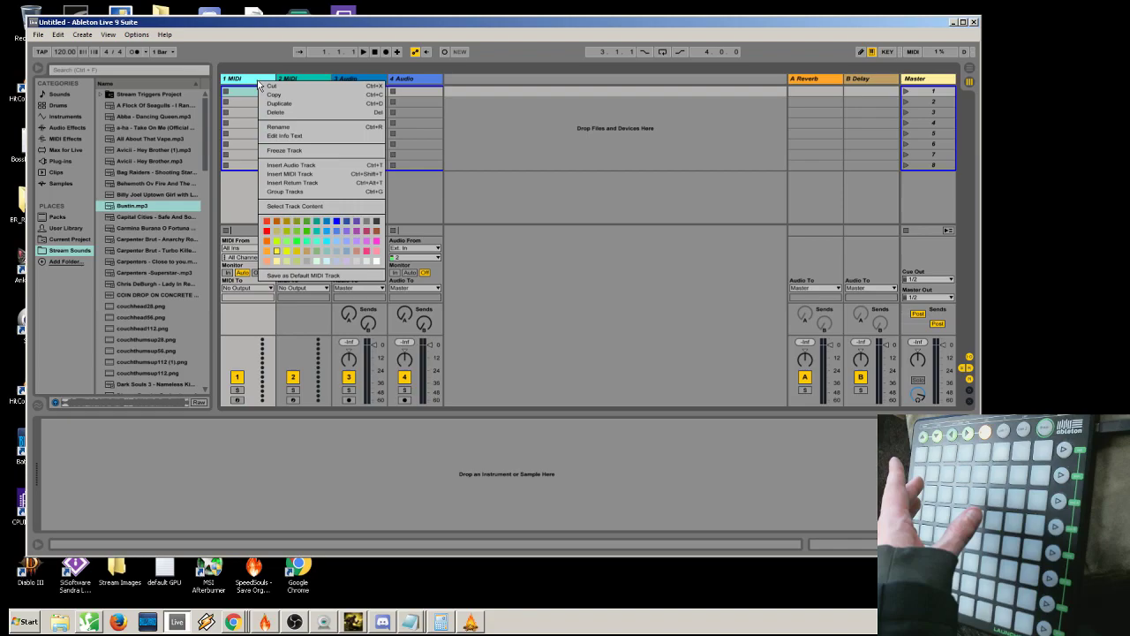
{"action": "left_click", "coordinate": [269, 86]}
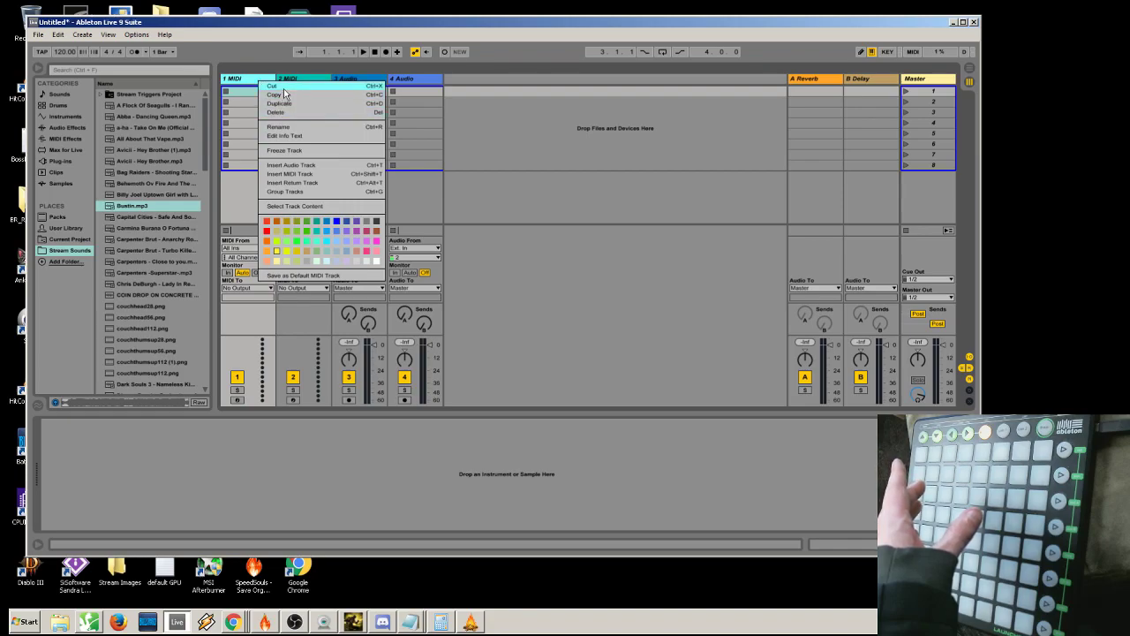
{"action": "right_click", "coordinate": [268, 84]}
{"action": "left_click", "coordinate": [280, 89]}
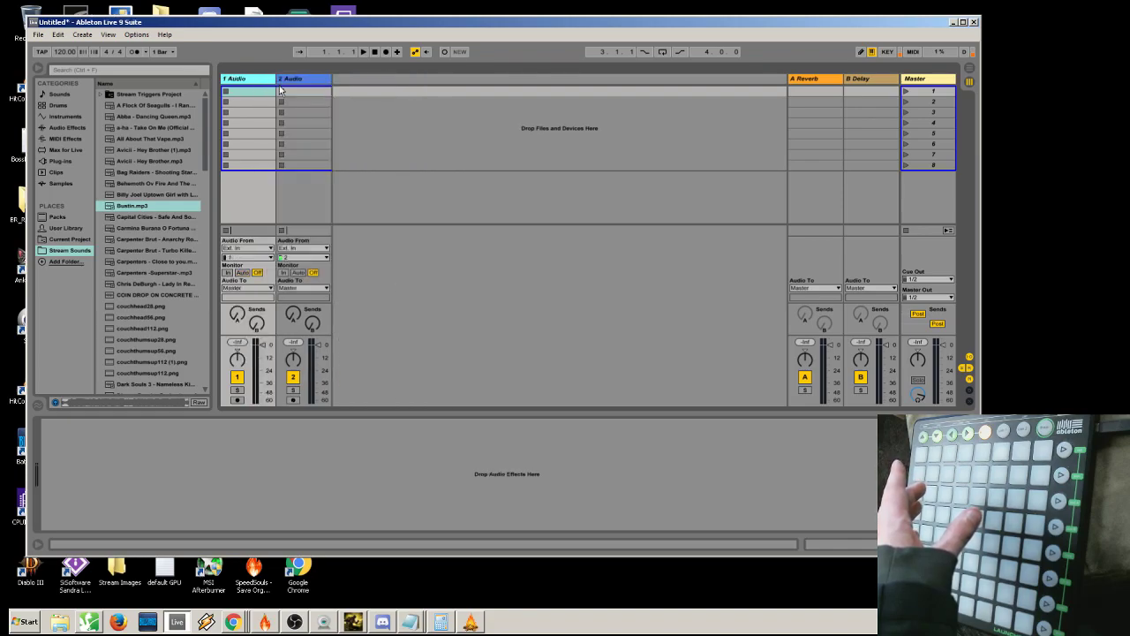
{"action": "left_click", "coordinate": [371, 217]}
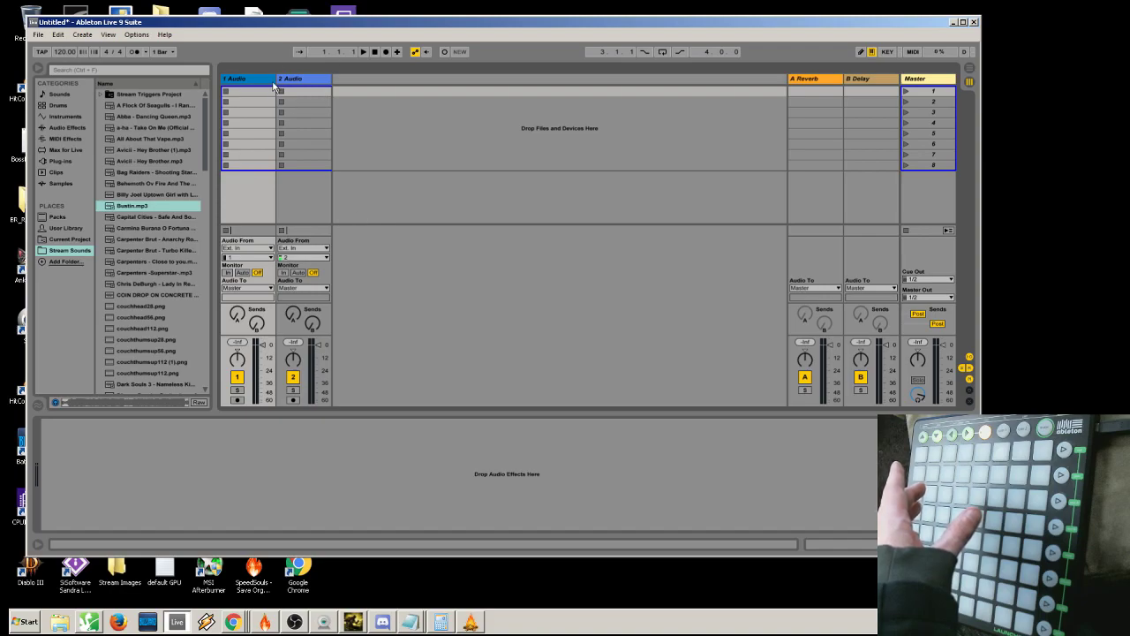
{"action": "right_click", "coordinate": [343, 78]}
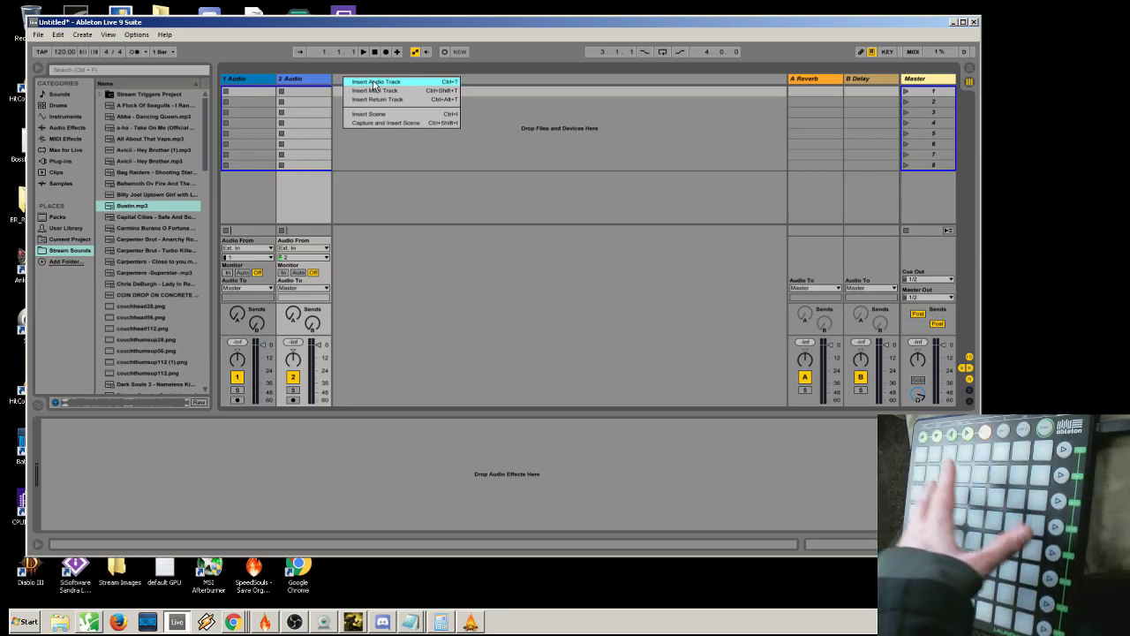
Step: Add audio tracks with Insert Audio Track and Ctrl+T until 1 Audio through 8 Audio exist
{"action": "left_click", "coordinate": [374, 83]}
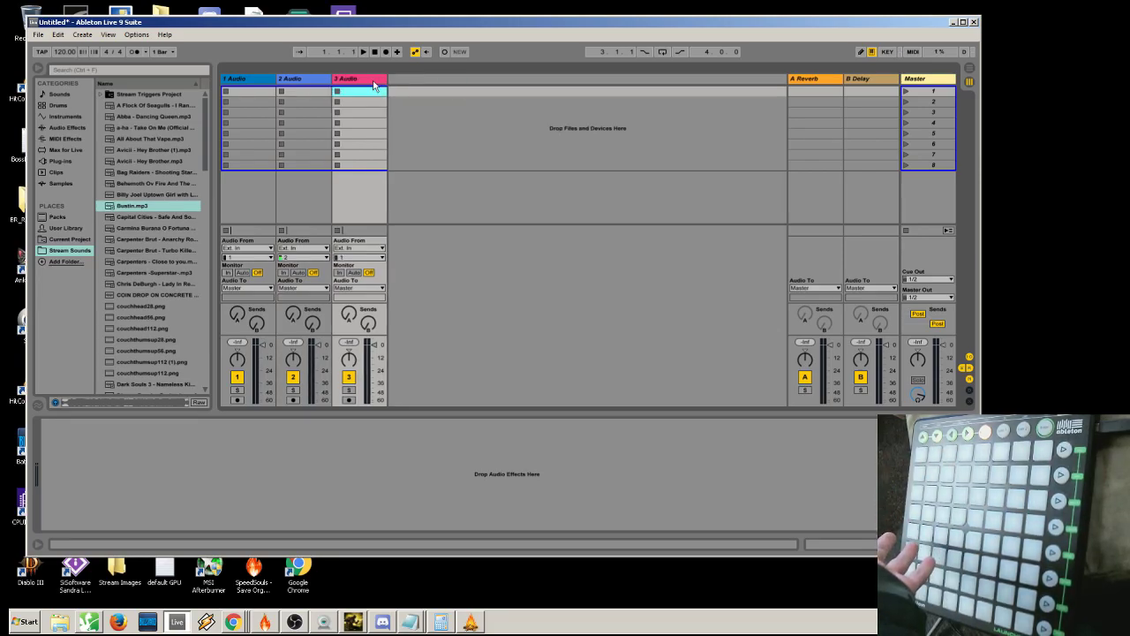
{"action": "right_click", "coordinate": [425, 82]}
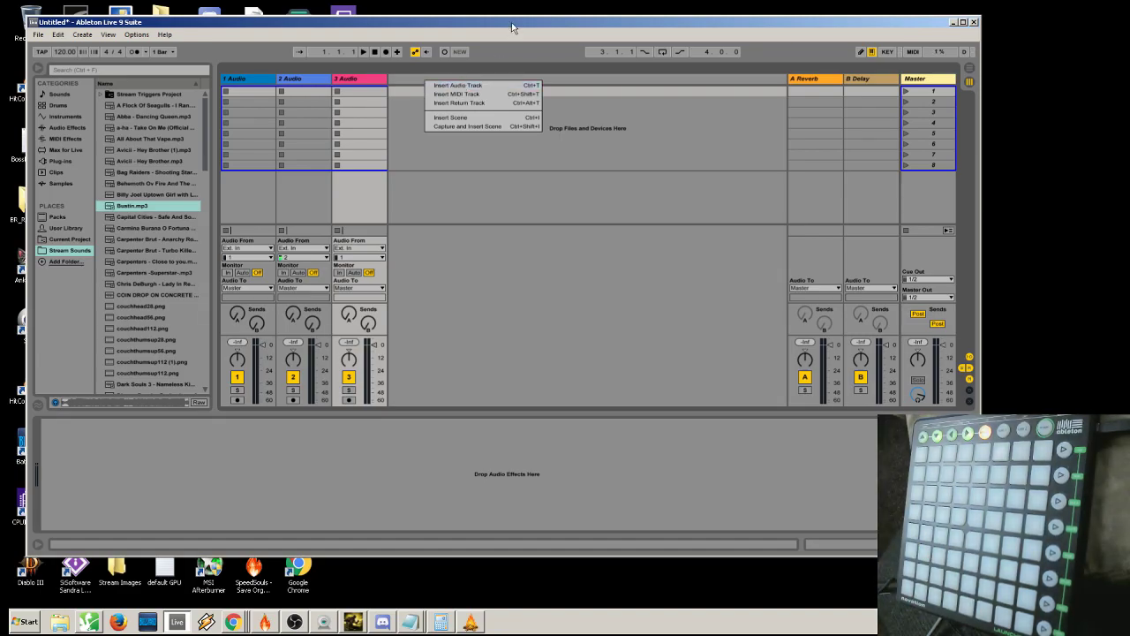
{"action": "left_click", "coordinate": [422, 81]}
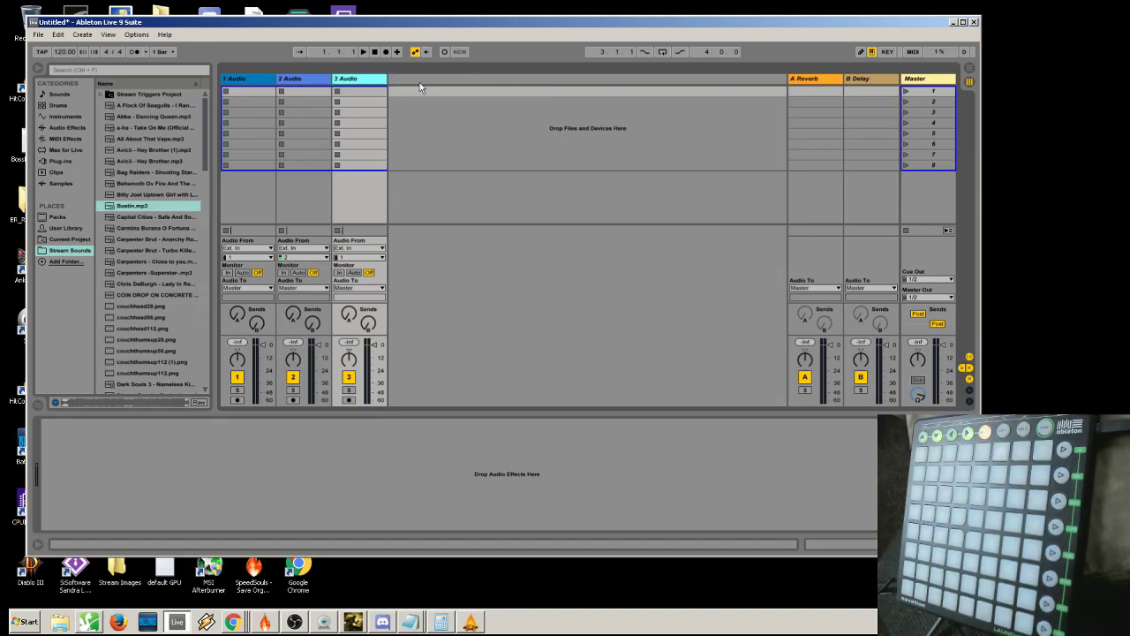
{"action": "key", "text": "ctrl+t"}
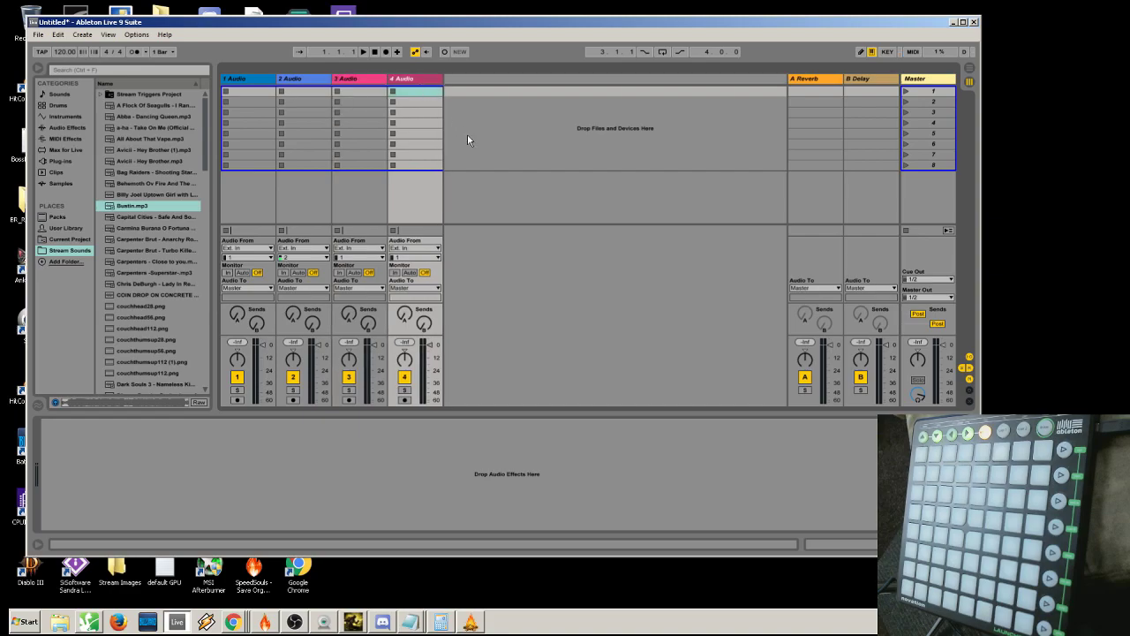
{"action": "key", "text": "ctrl+t"}
{"action": "key", "text": "ctrl+t"}
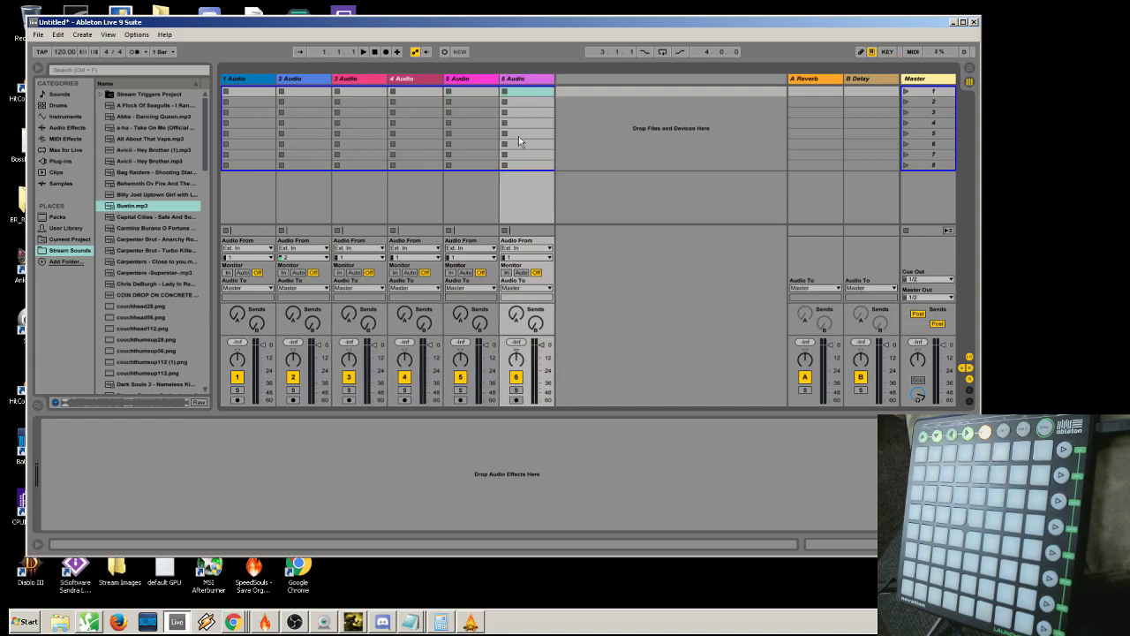
{"action": "key", "text": "ctrl+t"}
{"action": "key", "text": "ctrl+t"}
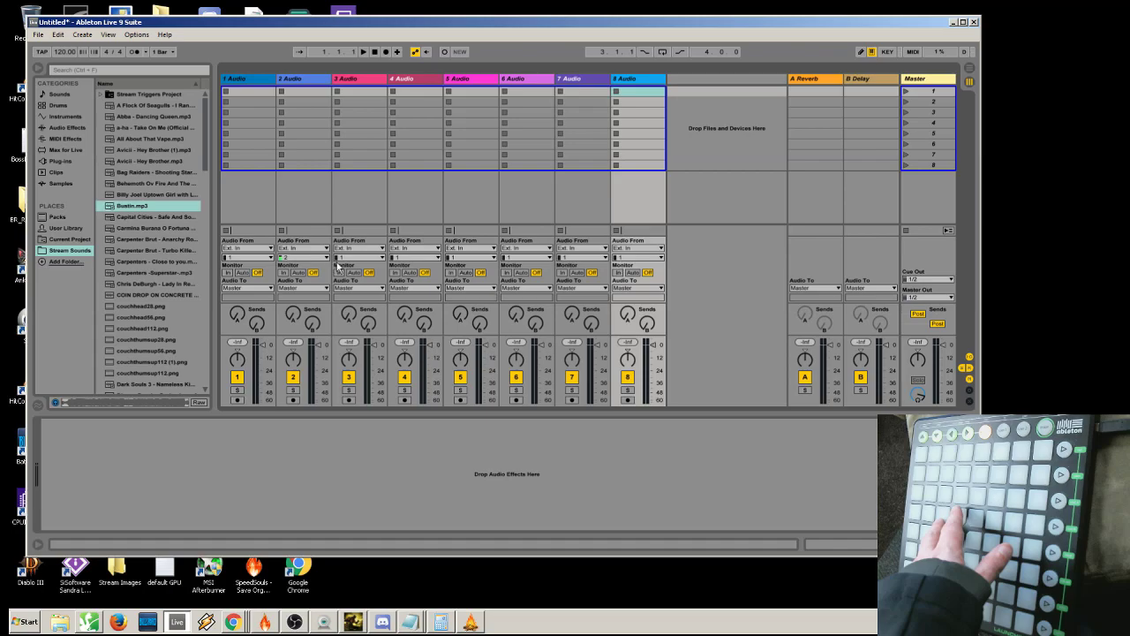
Step: Hide the I-O routing, mixer, Reverb/Delay returns and sends sections in Session View
{"action": "left_click", "coordinate": [970, 358]}
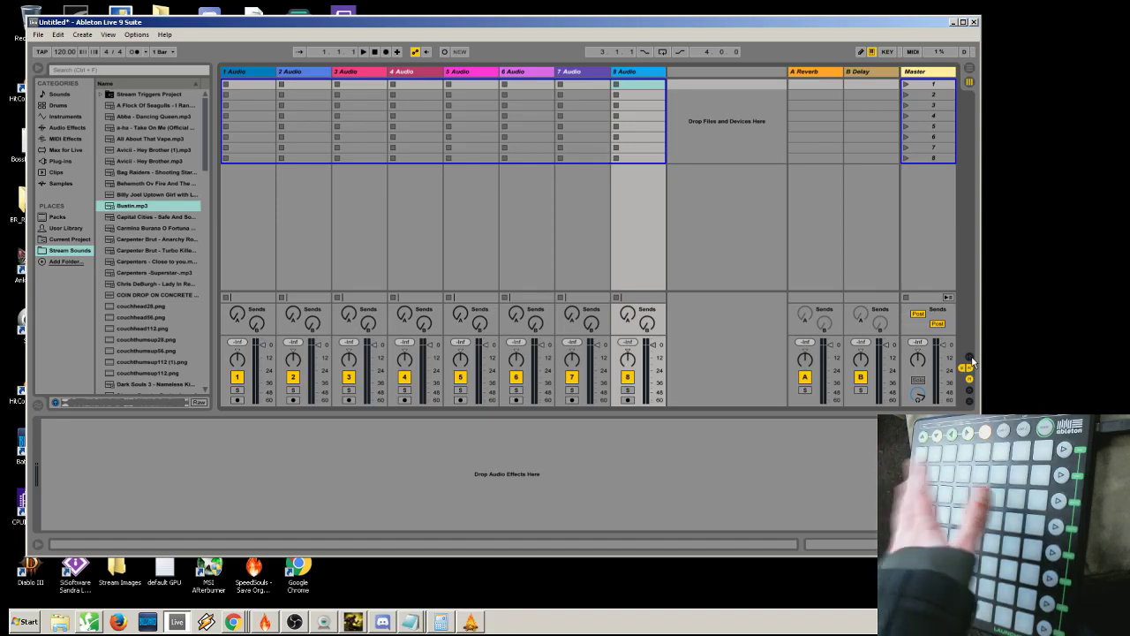
{"action": "left_click", "coordinate": [969, 388]}
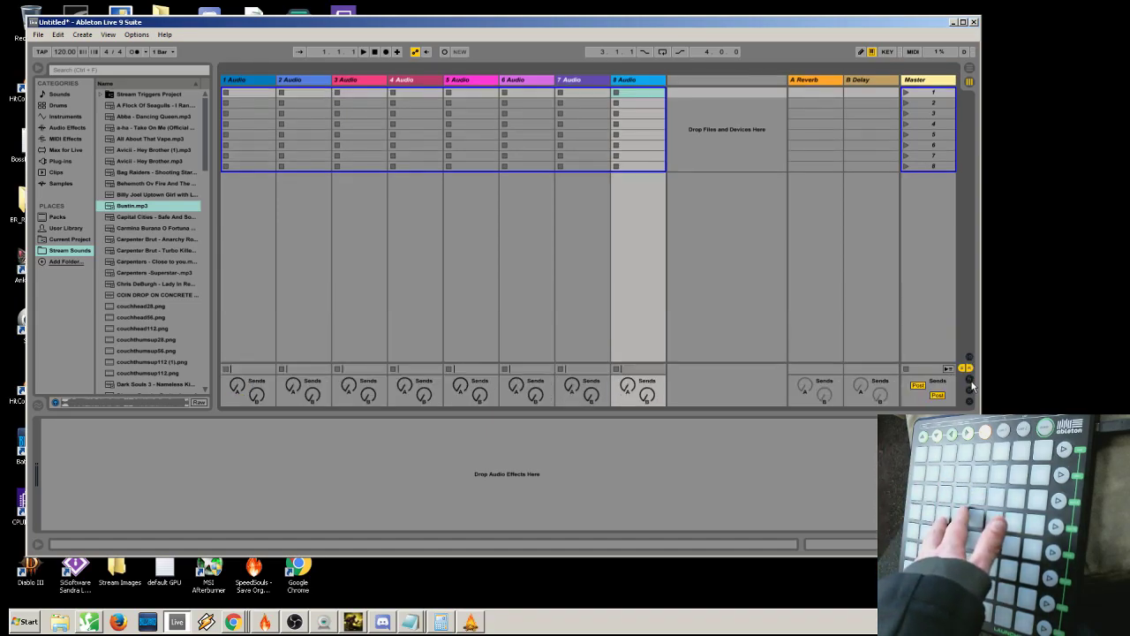
{"action": "left_click", "coordinate": [968, 368]}
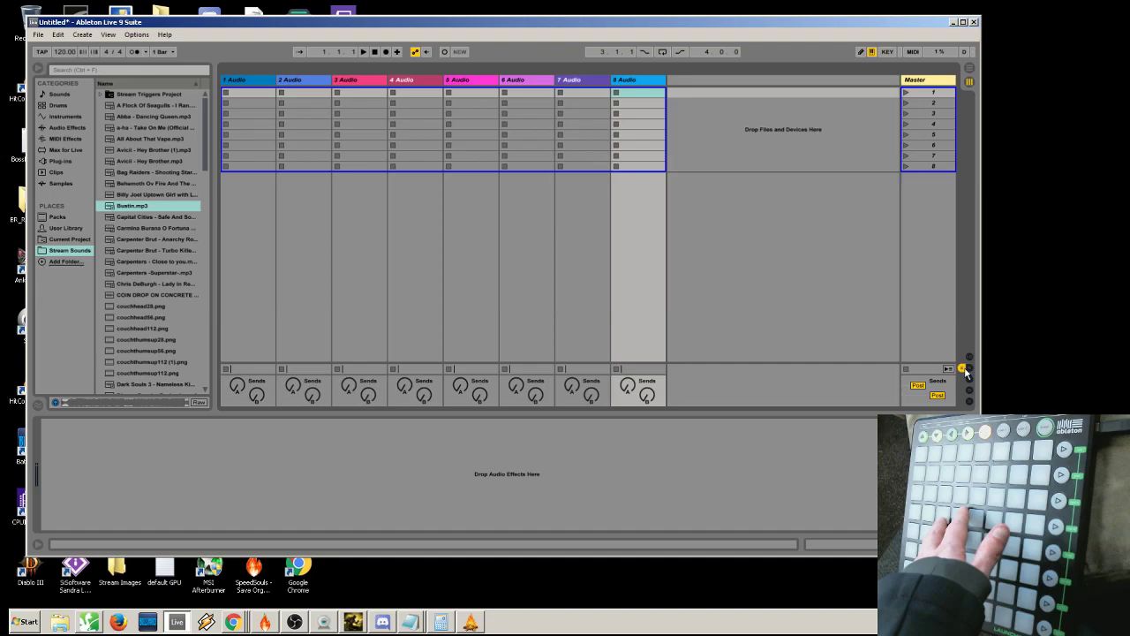
{"action": "left_click", "coordinate": [965, 368]}
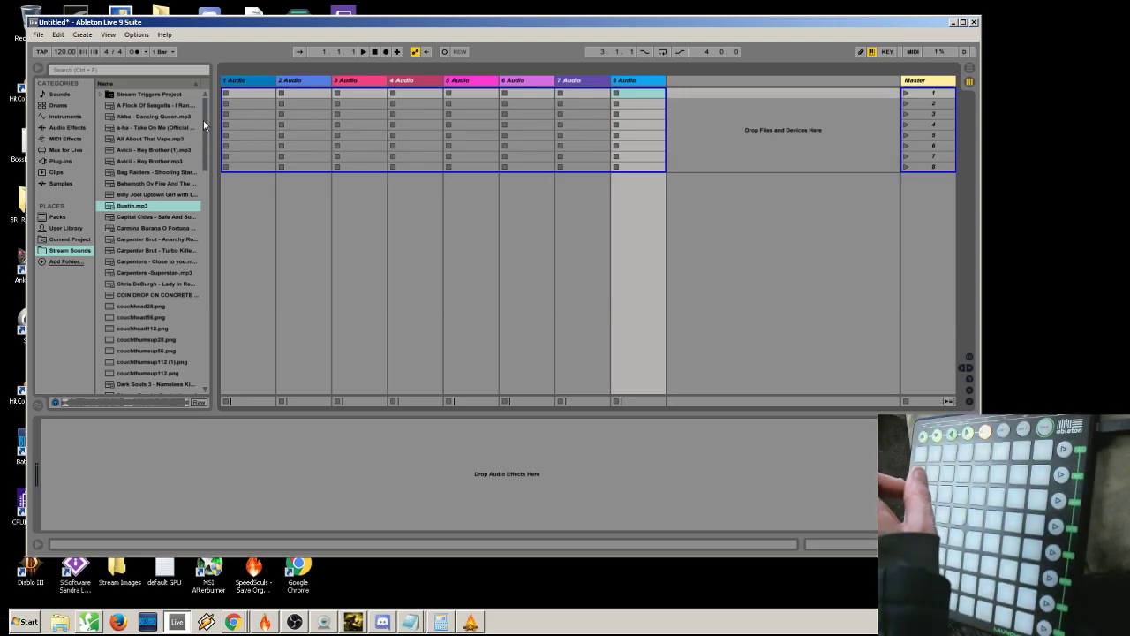
Step: Place Epic Win Sound Effects.mp3 from the Stream Sounds browser into 1 Audio's first clip slot
{"action": "left_click_drag", "start_coordinate": [205, 124], "coordinate": [207, 172]}
{"action": "left_click_drag", "start_coordinate": [122, 291], "coordinate": [252, 93]}
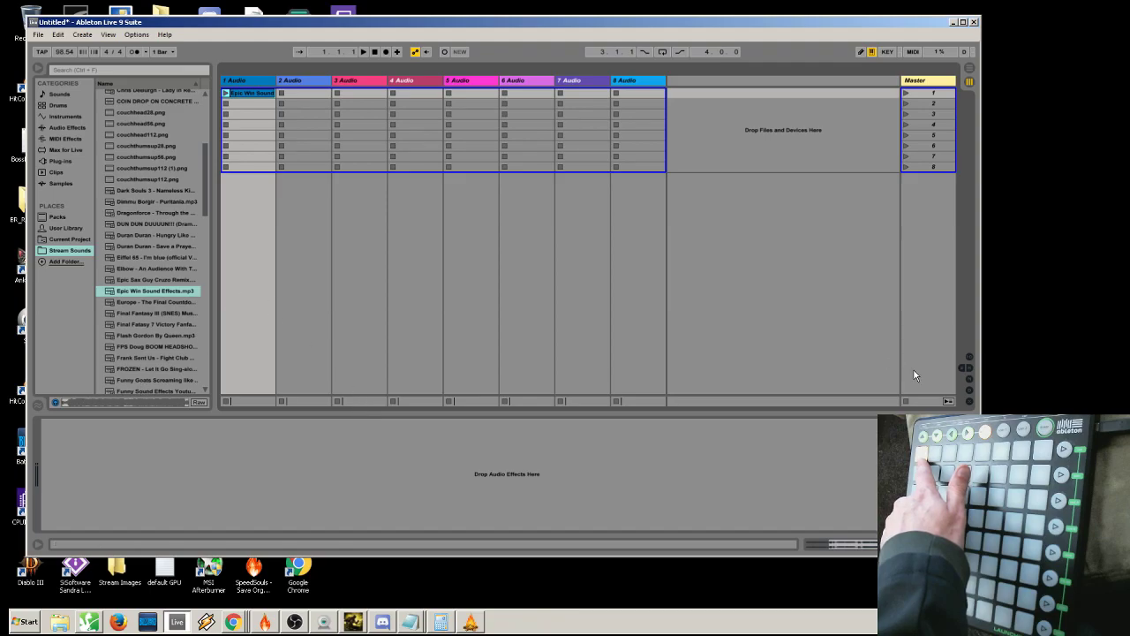
Step: Briefly toggle the mixer, returns, sends and I-O sections, then open the Epic Win Sound clip's Clip View
{"action": "left_click", "coordinate": [968, 380]}
{"action": "left_click", "coordinate": [969, 380]}
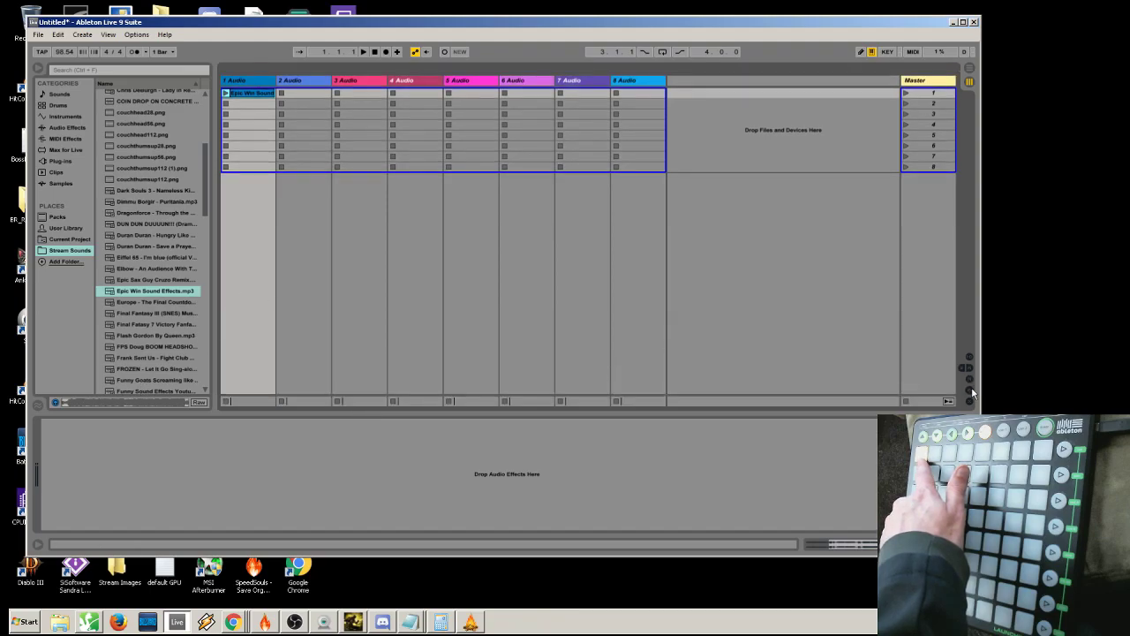
{"action": "left_click", "coordinate": [968, 390]}
{"action": "left_click", "coordinate": [968, 389]}
{"action": "left_click", "coordinate": [969, 380]}
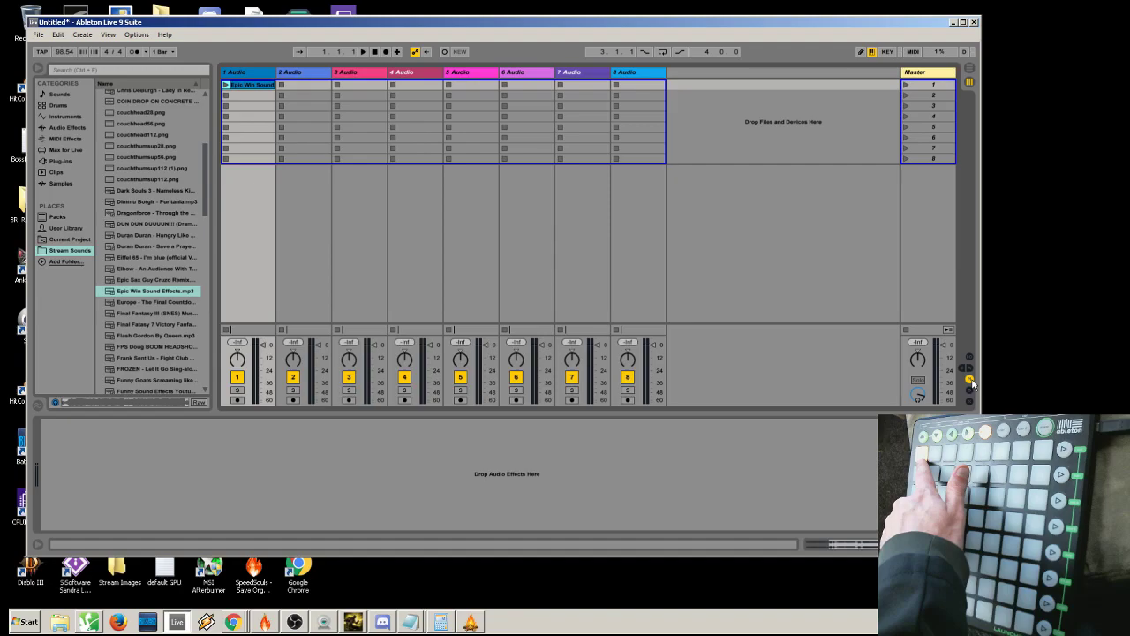
{"action": "left_click", "coordinate": [969, 379]}
{"action": "left_click", "coordinate": [968, 368]}
{"action": "left_click", "coordinate": [968, 368]}
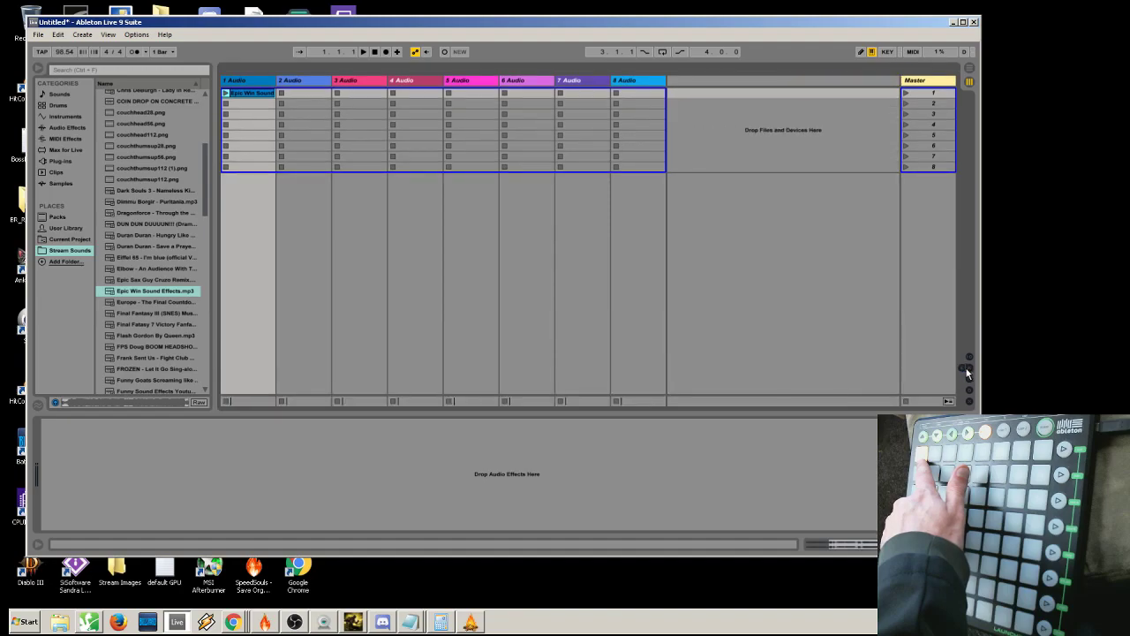
{"action": "left_click", "coordinate": [969, 368]}
{"action": "left_click", "coordinate": [968, 368]}
{"action": "left_click", "coordinate": [969, 358]}
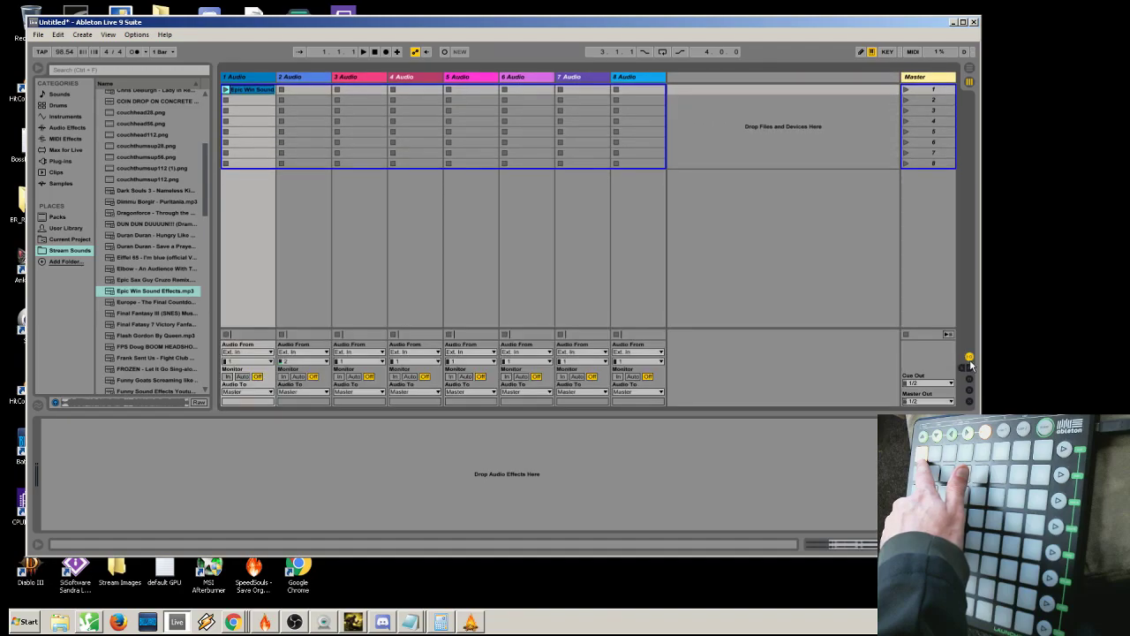
{"action": "left_click", "coordinate": [969, 358]}
{"action": "left_click", "coordinate": [245, 105]}
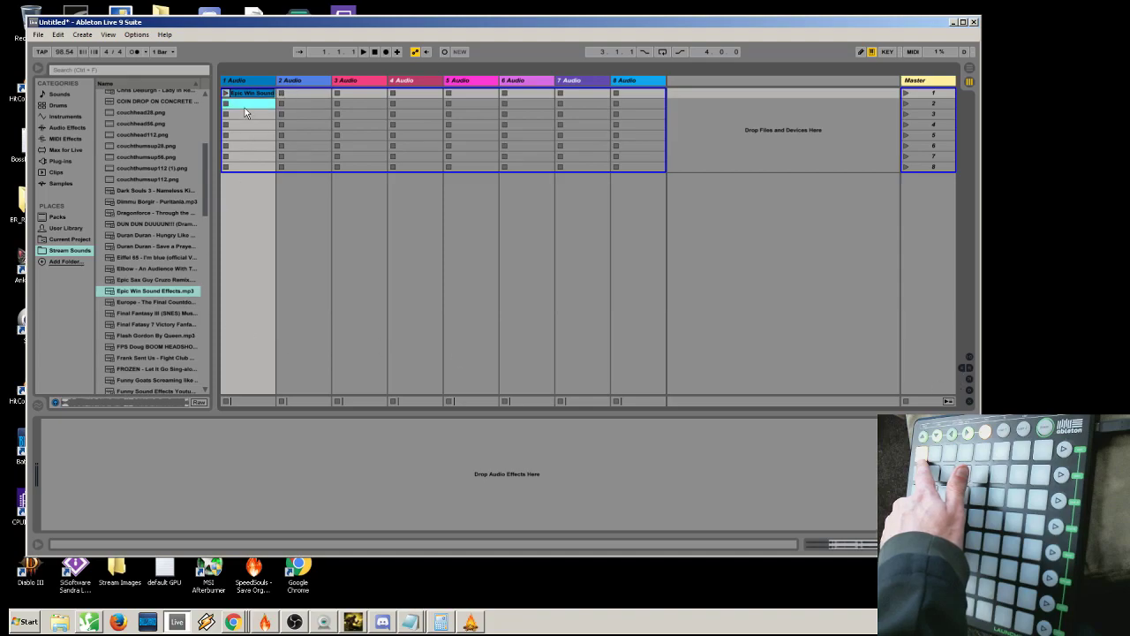
{"action": "left_click", "coordinate": [251, 95]}
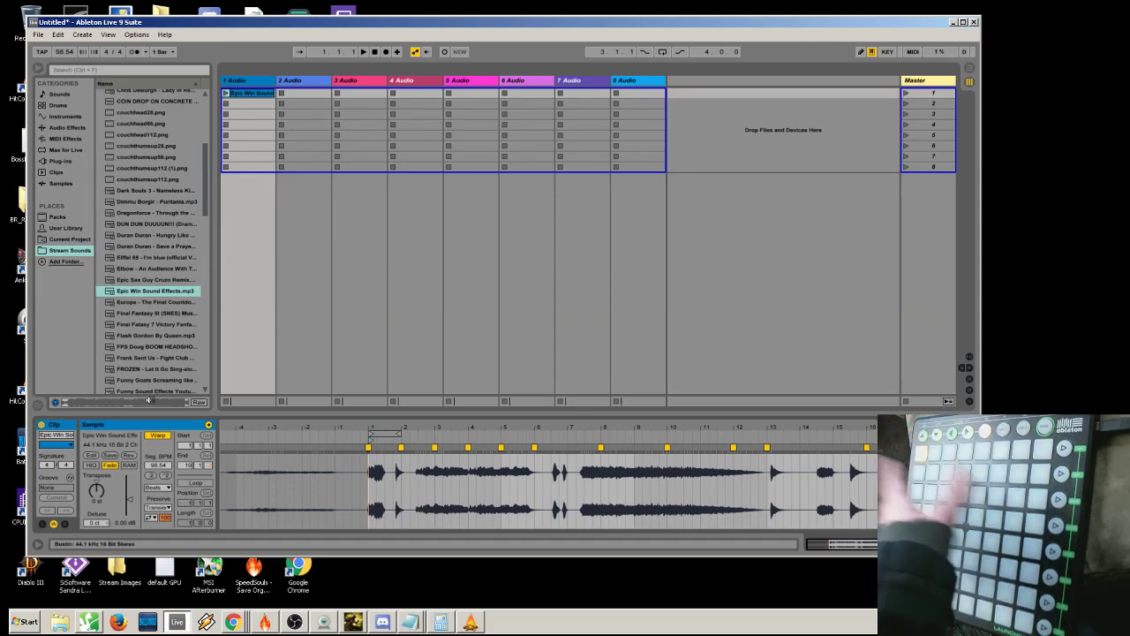
Step: Turn Warp off in the Sample box for the Epic Win Sound clip
{"action": "left_click", "coordinate": [158, 436]}
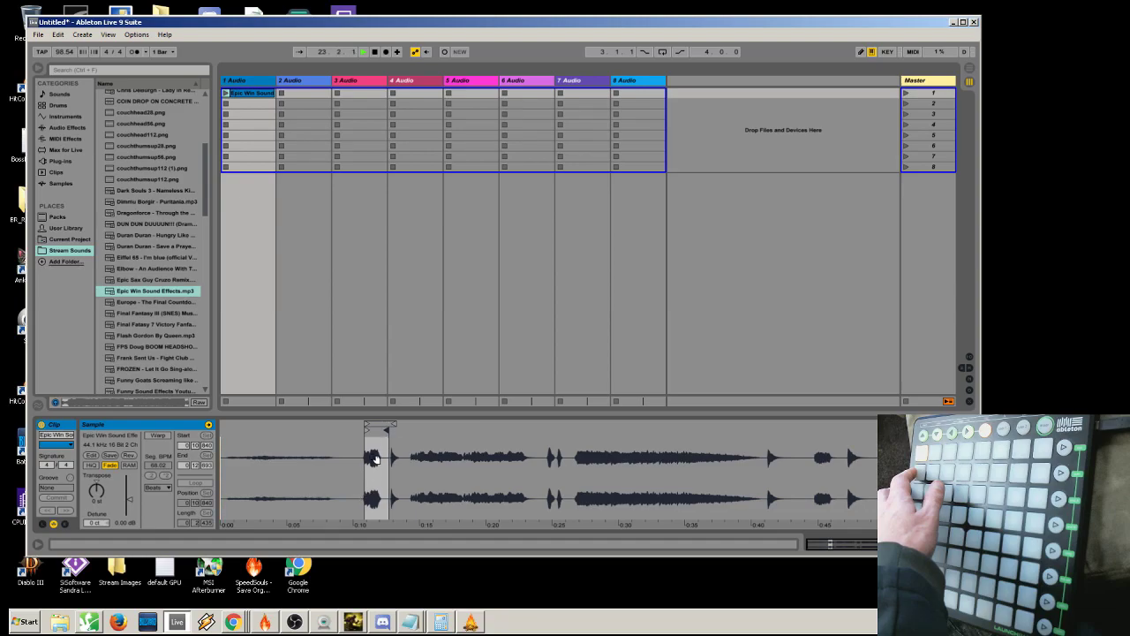
Step: Zoom into the Epic Win Sound waveform around its first burst
{"action": "left_click_drag", "start_coordinate": [374, 462], "coordinate": [373, 474]}
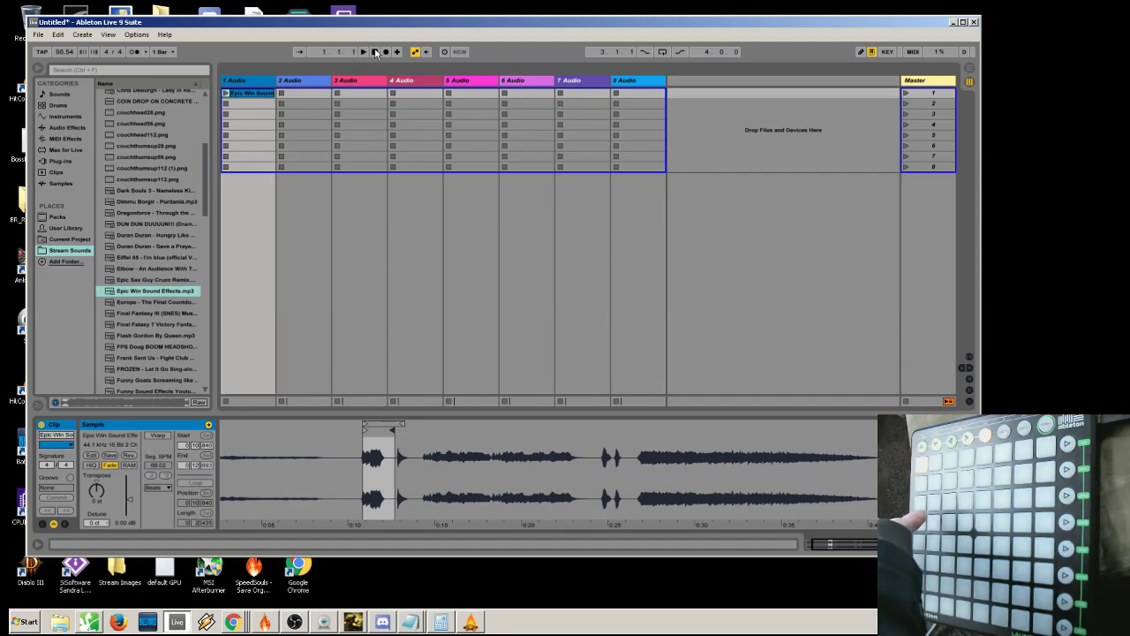
Step: Open the Stream Triggers.als set, discarding the untitled set without saving it
{"action": "left_click", "coordinate": [40, 34]}
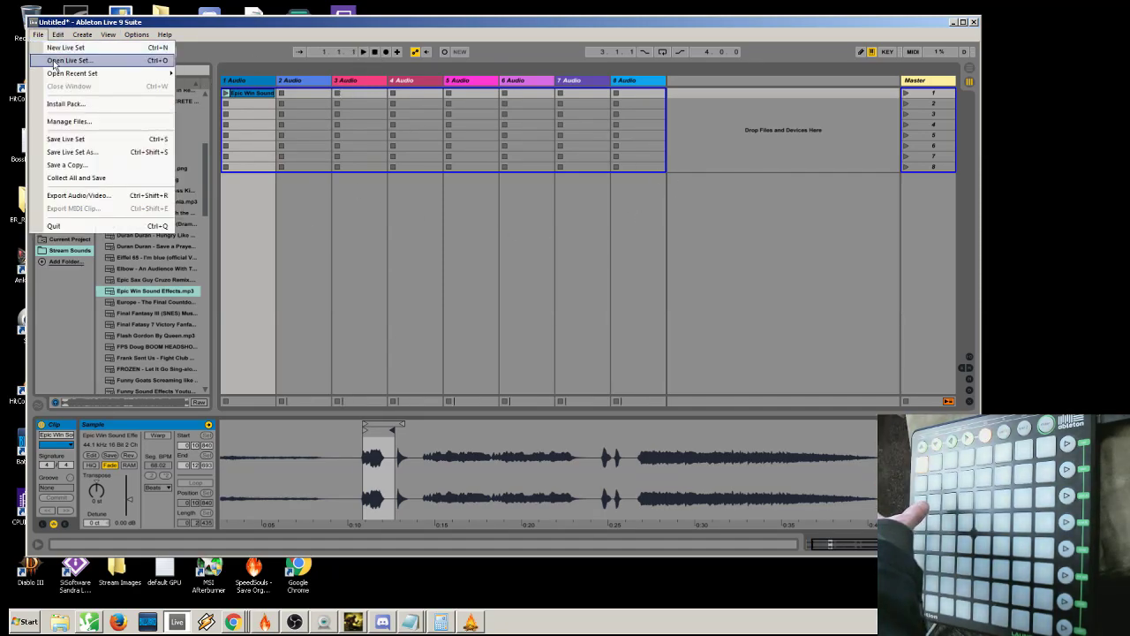
{"action": "left_click", "coordinate": [57, 61]}
{"action": "double_click", "coordinate": [424, 229]}
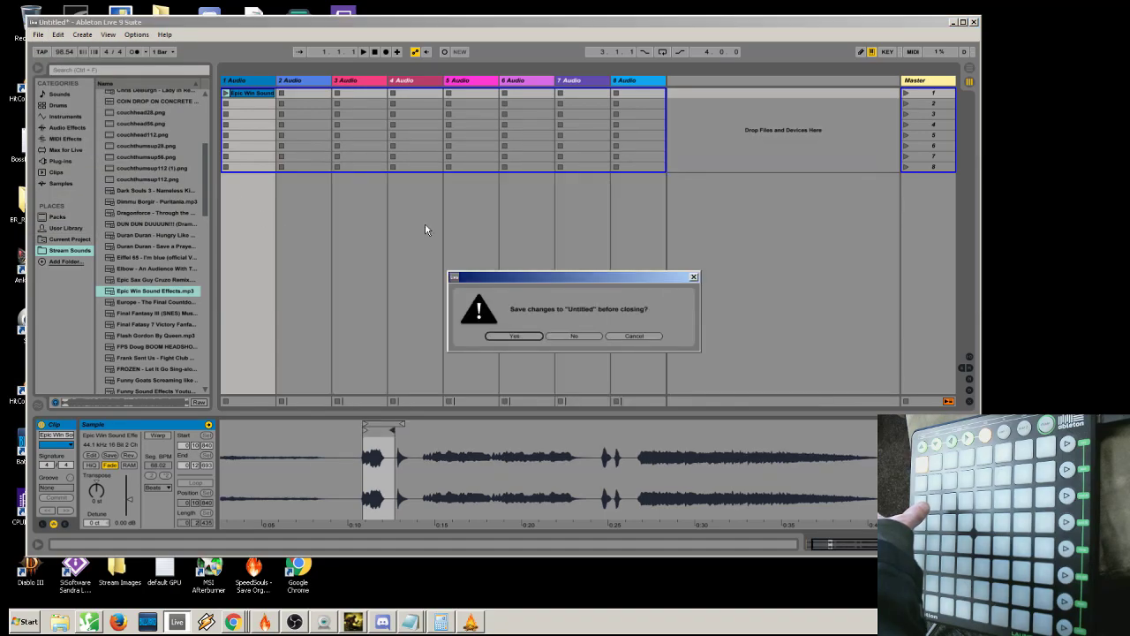
{"action": "left_click", "coordinate": [573, 336]}
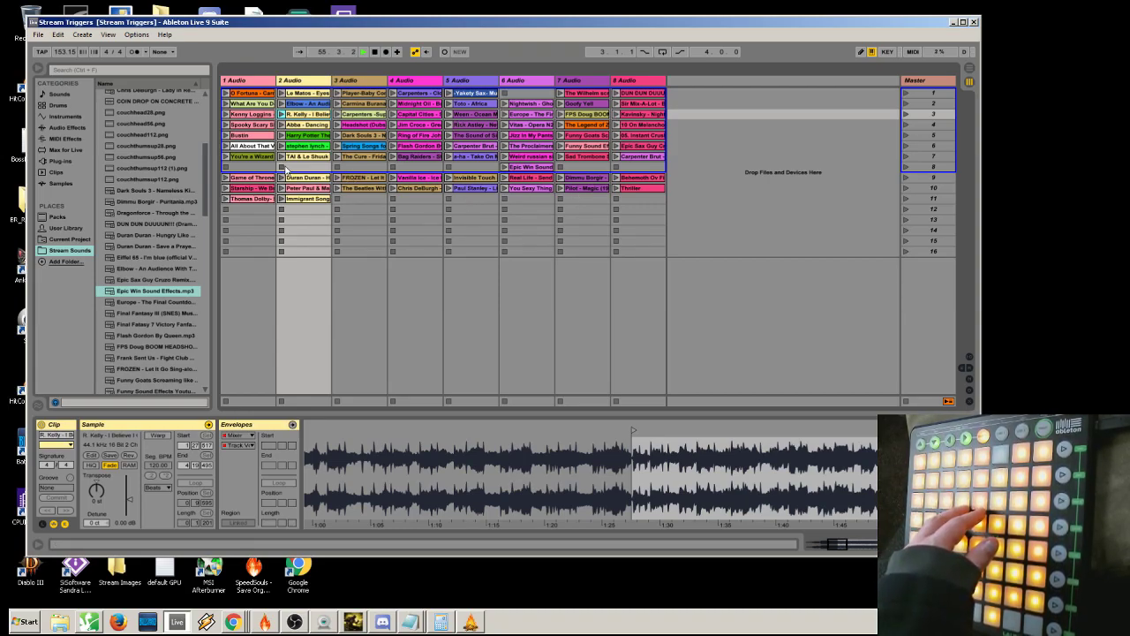
Step: Display the Nightwish clip's volume envelope over its zoomed-out waveform on track 6
{"action": "left_click", "coordinate": [544, 104]}
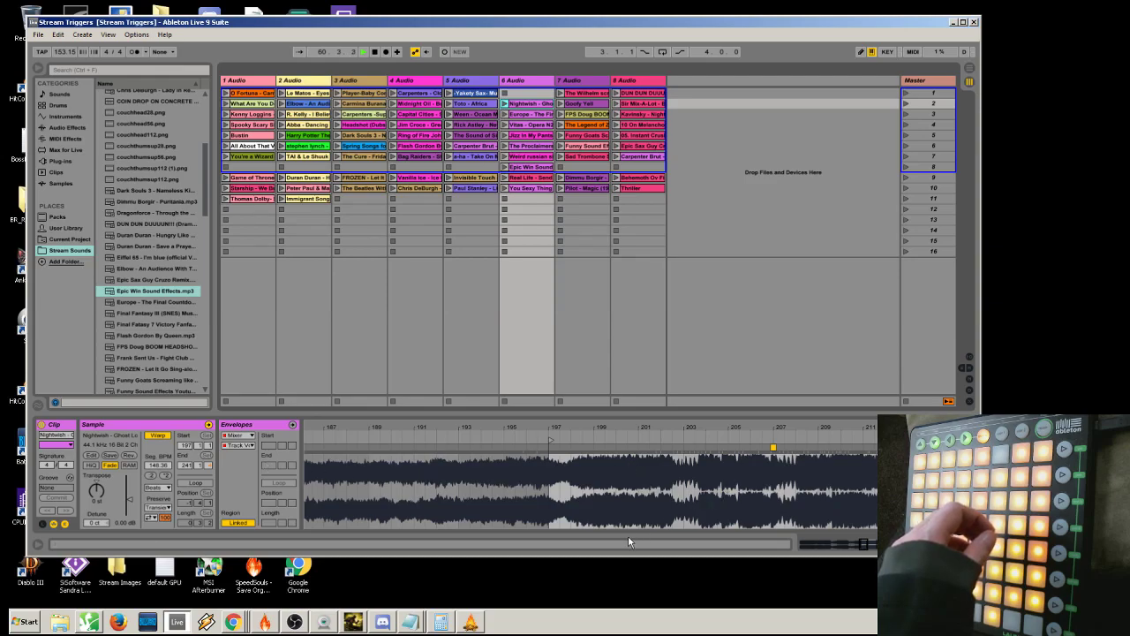
{"action": "left_click", "coordinate": [505, 490]}
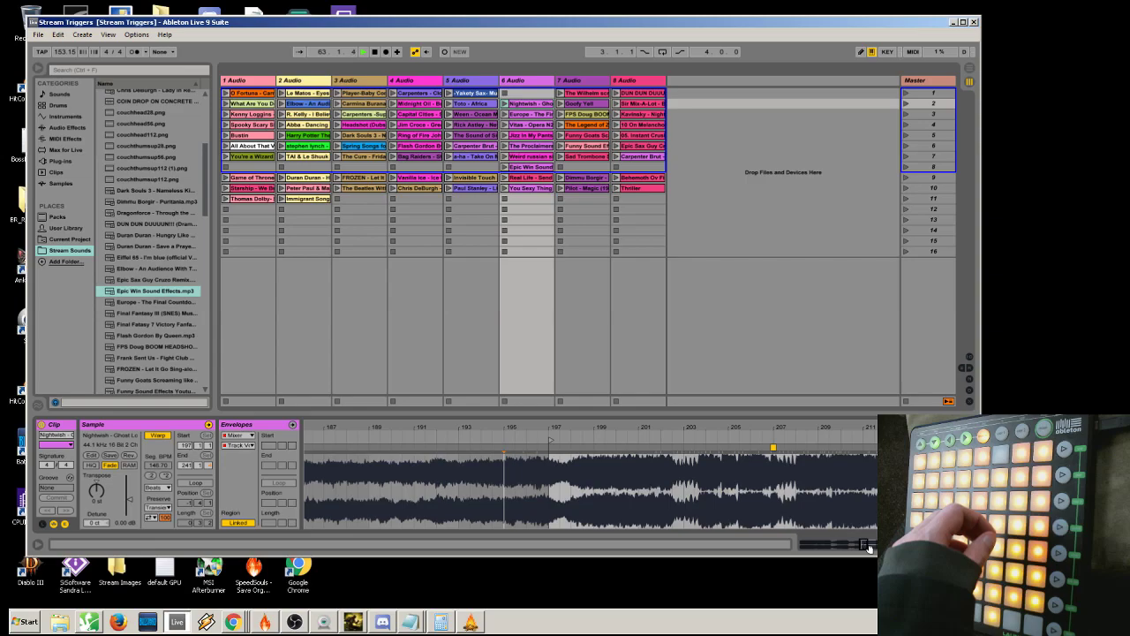
{"action": "left_click_drag", "start_coordinate": [863, 544], "coordinate": [262, 574]}
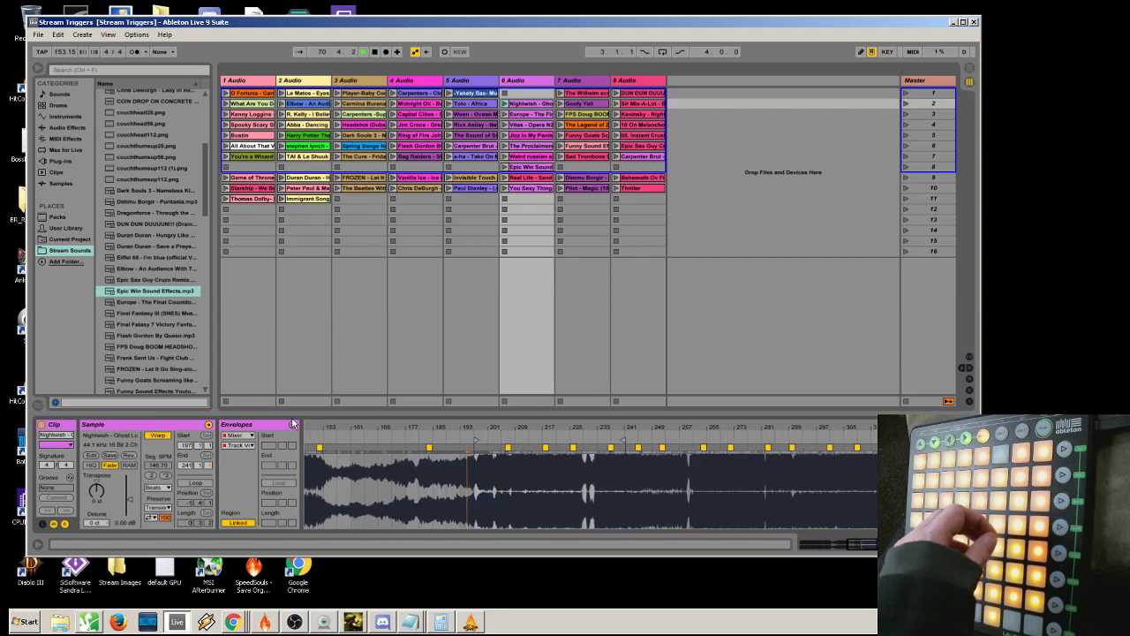
{"action": "left_click", "coordinate": [293, 425]}
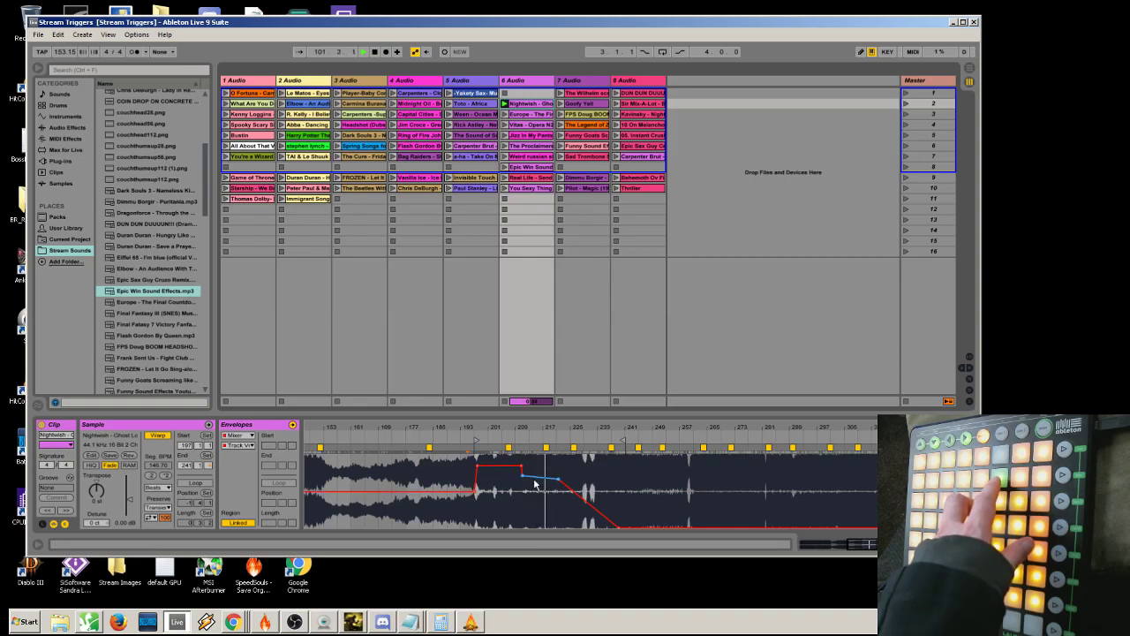
{"action": "mouse_move", "coordinate": [559, 482]}
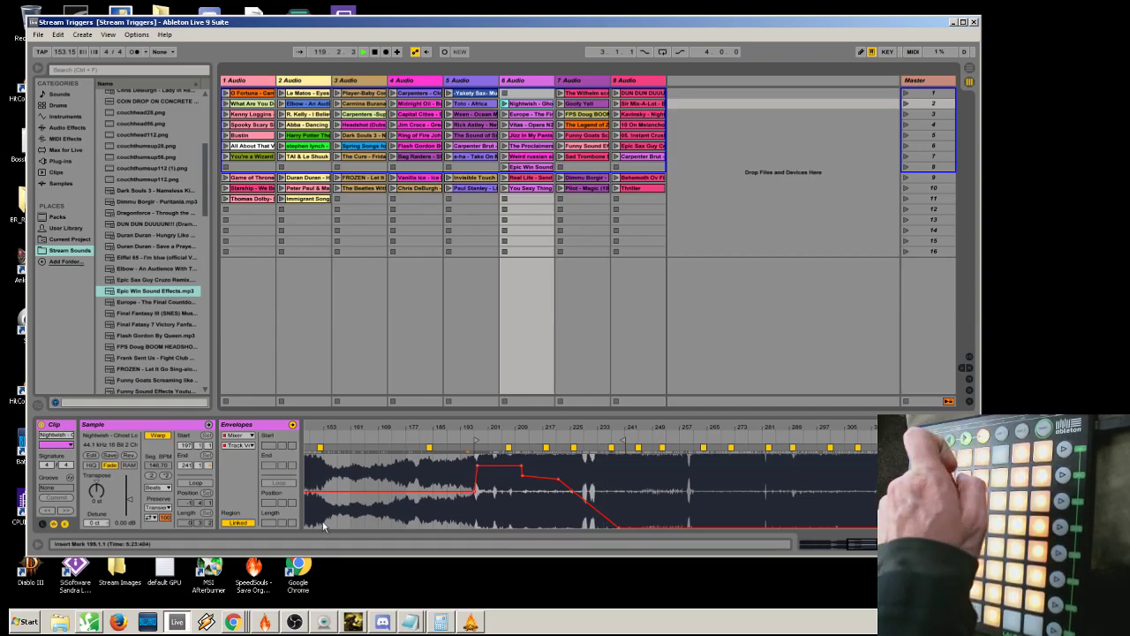
{"action": "left_click", "coordinate": [251, 436]}
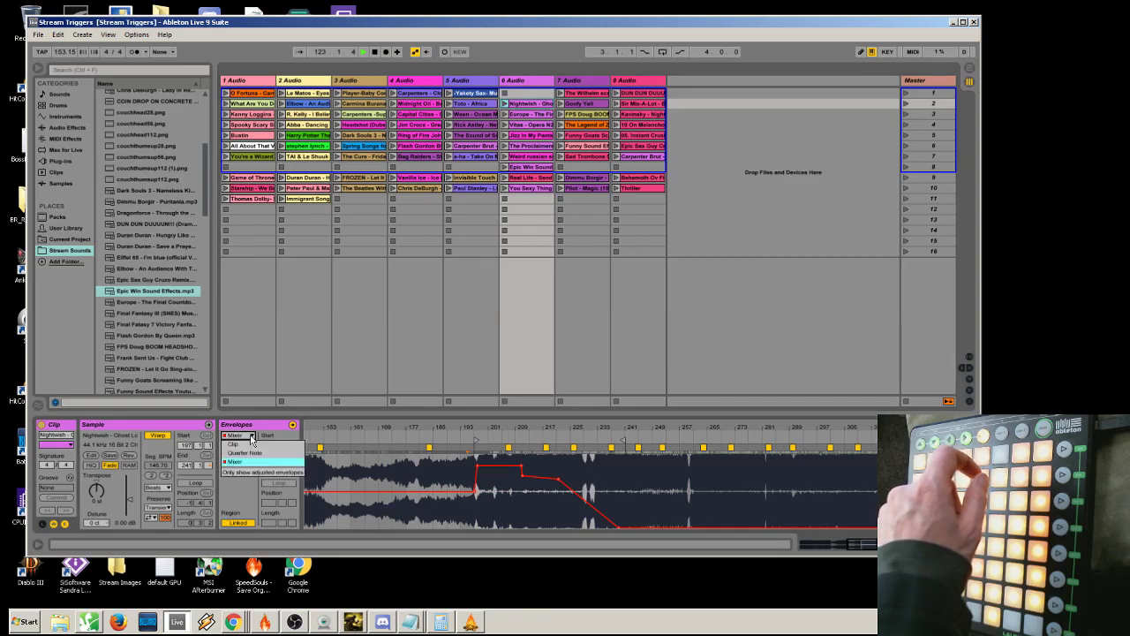
{"action": "left_click", "coordinate": [252, 463]}
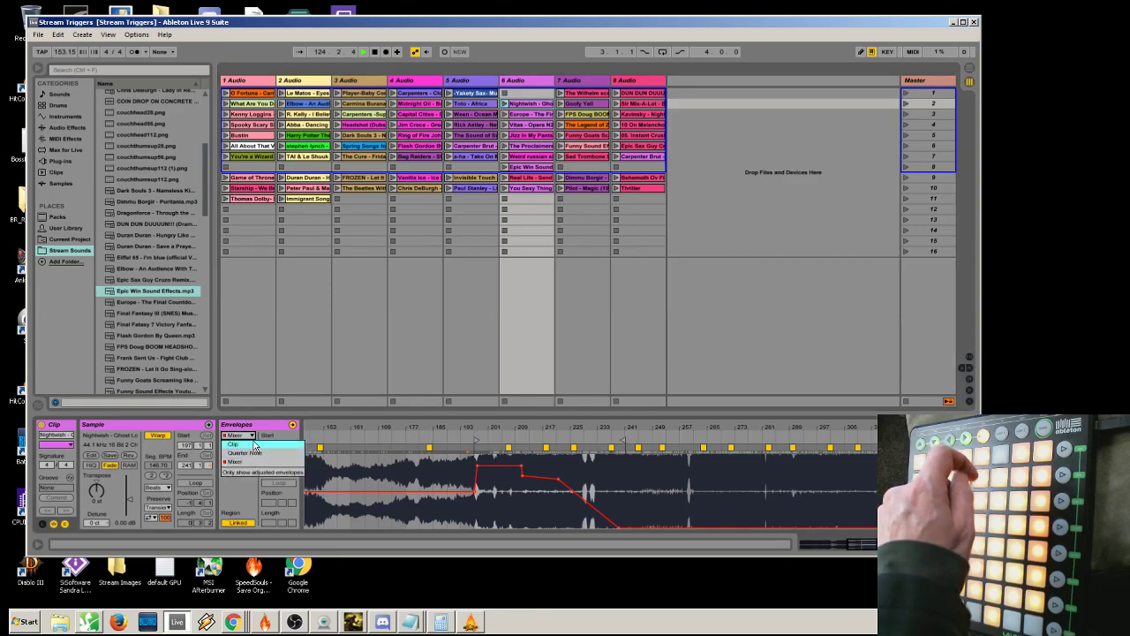
{"action": "left_click", "coordinate": [251, 445]}
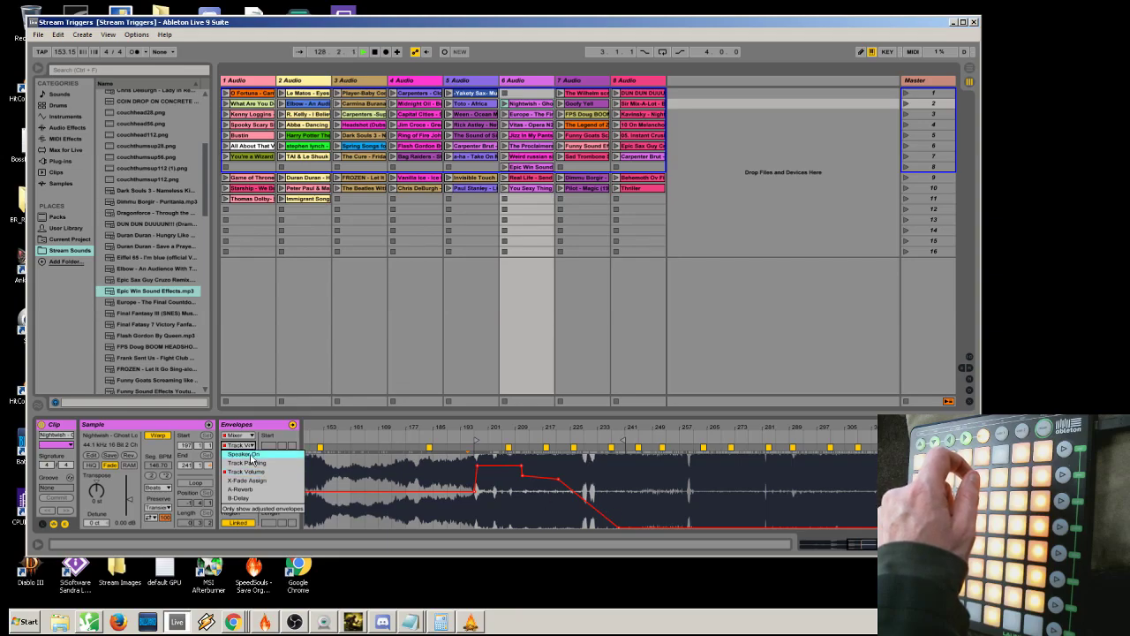
{"action": "left_click", "coordinate": [269, 427]}
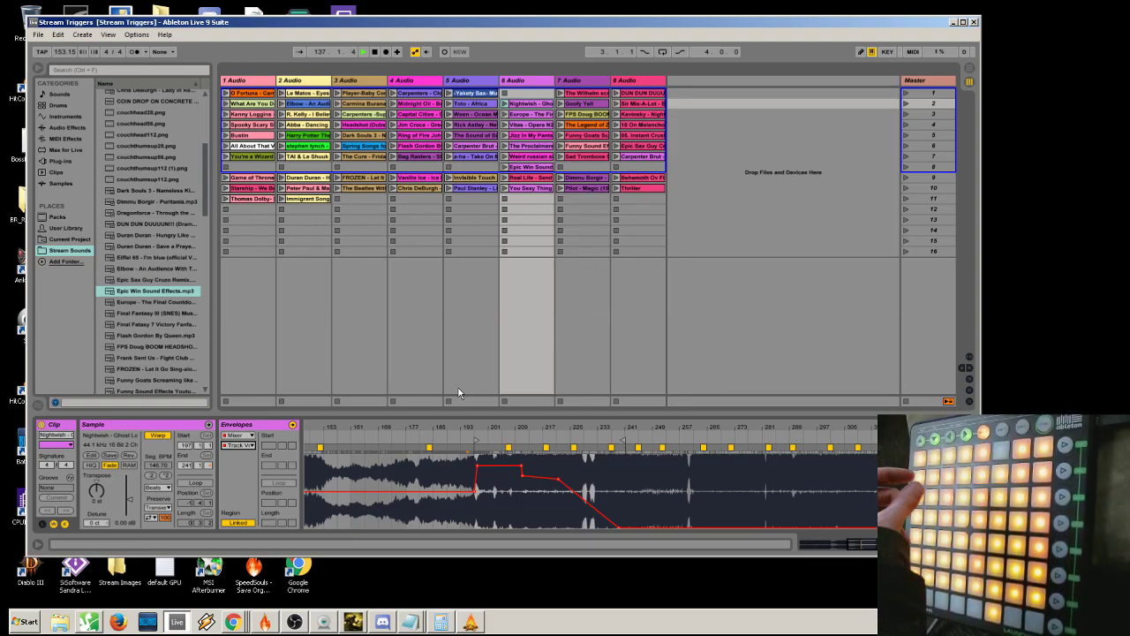
Step: Select the Carpenter Brut clip, then the 05. Instant Crush clip on track 8
{"action": "left_click", "coordinate": [641, 157]}
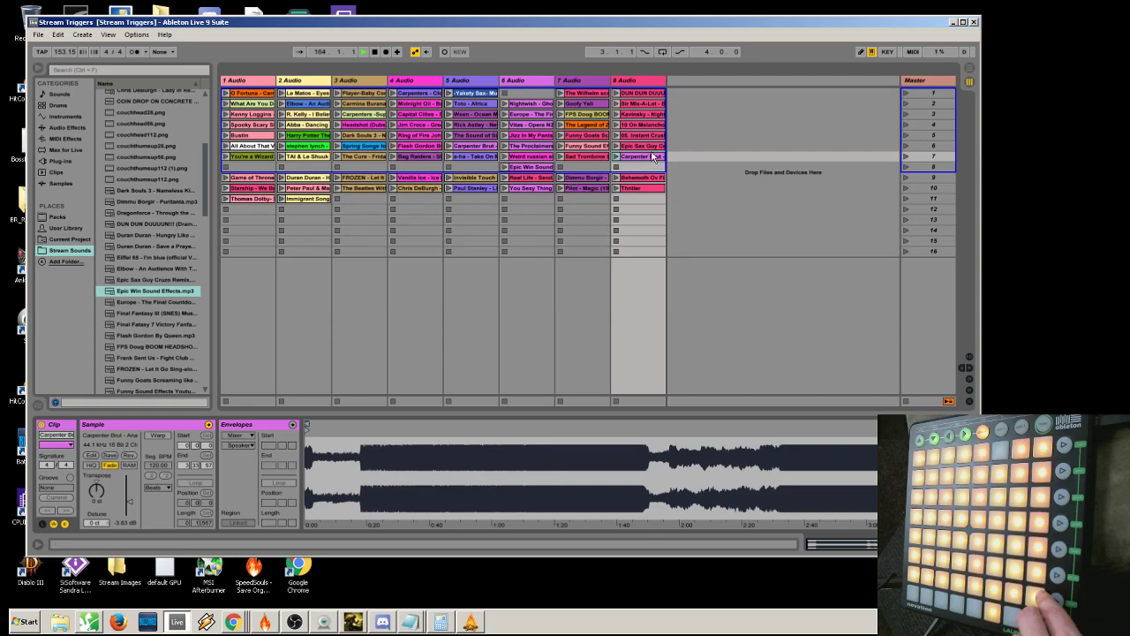
{"action": "left_click", "coordinate": [654, 139]}
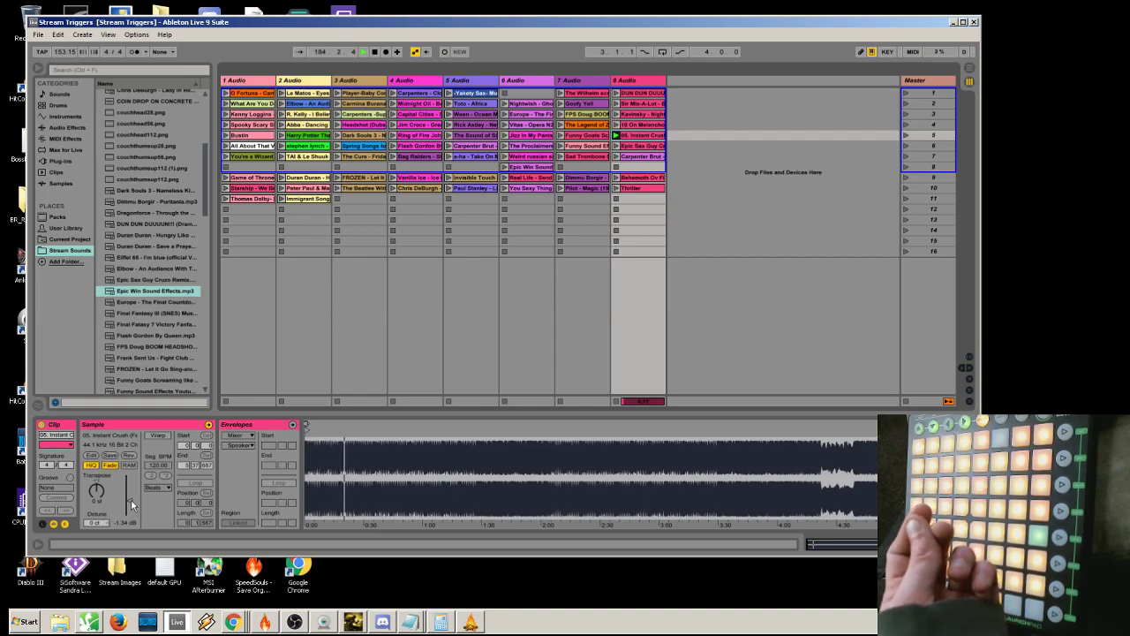
Step: Set the Instant Crush clip gain to about -2.3 dB and track 6's volume to about -15.3 dB
{"action": "left_click_drag", "start_coordinate": [131, 499], "coordinate": [130, 510]}
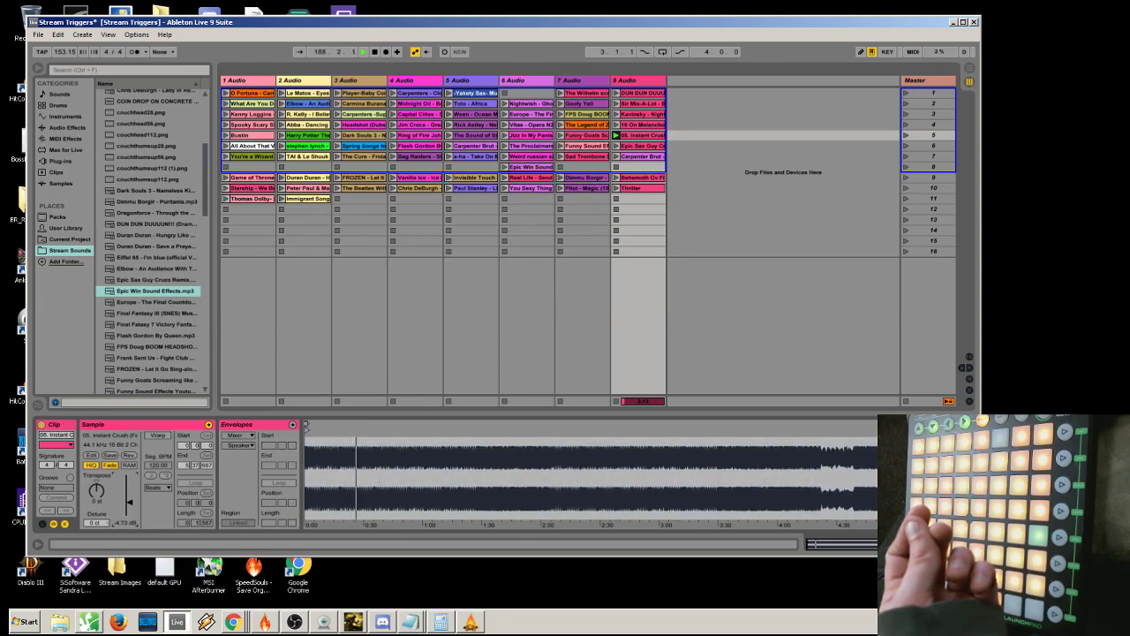
{"action": "left_click_drag", "start_coordinate": [131, 509], "coordinate": [130, 501]}
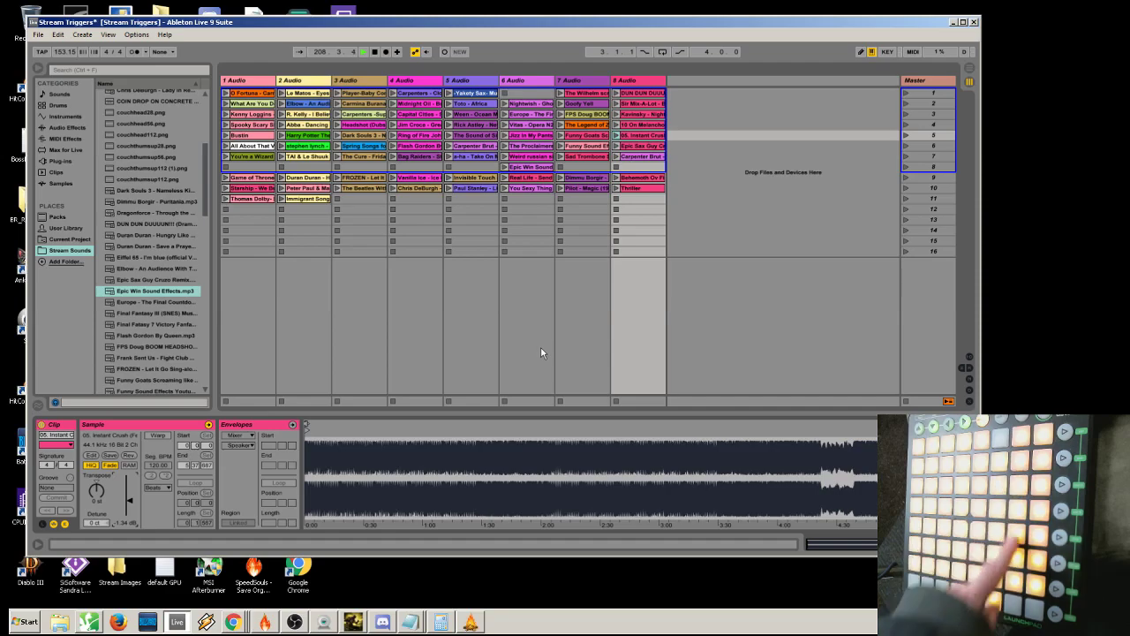
{"action": "left_click", "coordinate": [968, 380]}
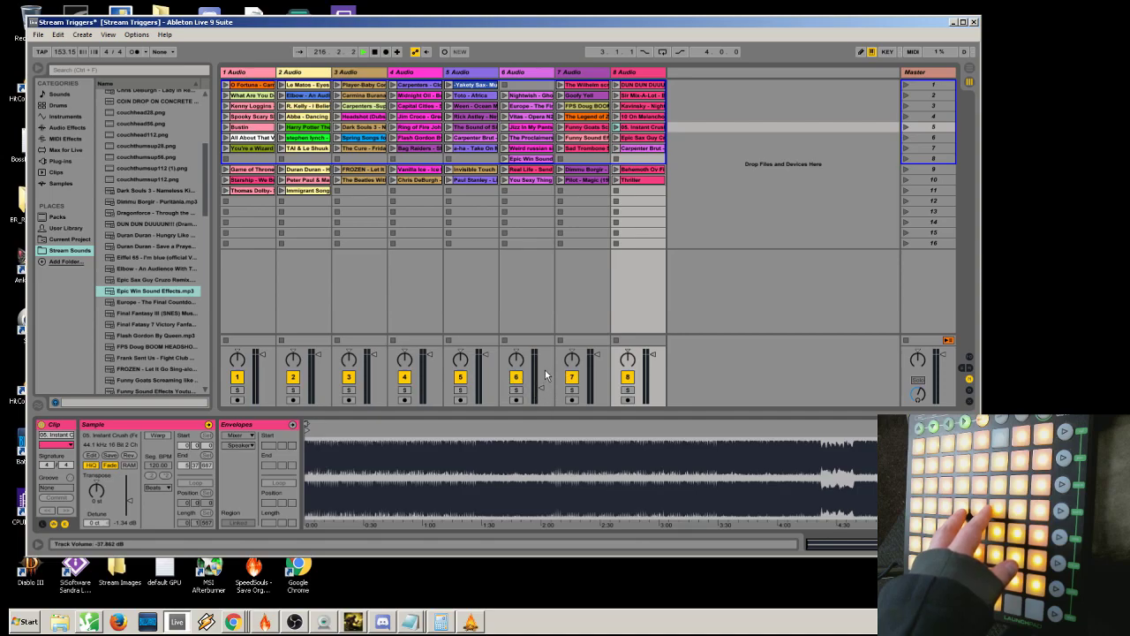
{"action": "mouse_move", "coordinate": [544, 372]}
{"action": "left_mouse_down"}
{"action": "mouse_move", "coordinate": [566, 369]}
{"action": "mouse_move", "coordinate": [568, 381]}
{"action": "mouse_move", "coordinate": [553, 369]}
{"action": "left_mouse_up"}
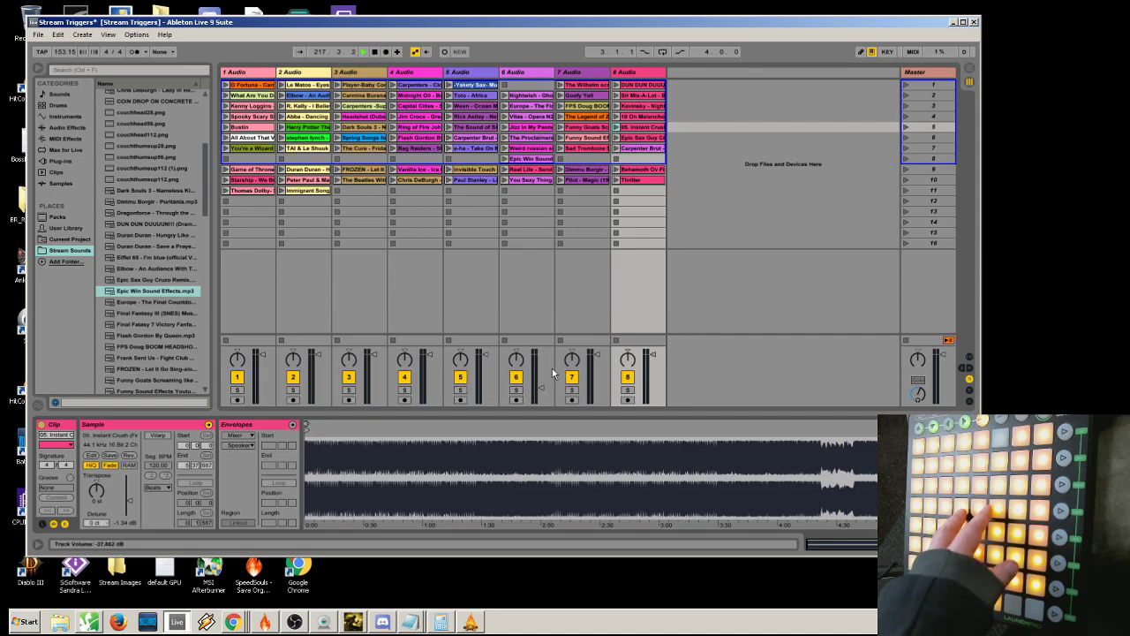